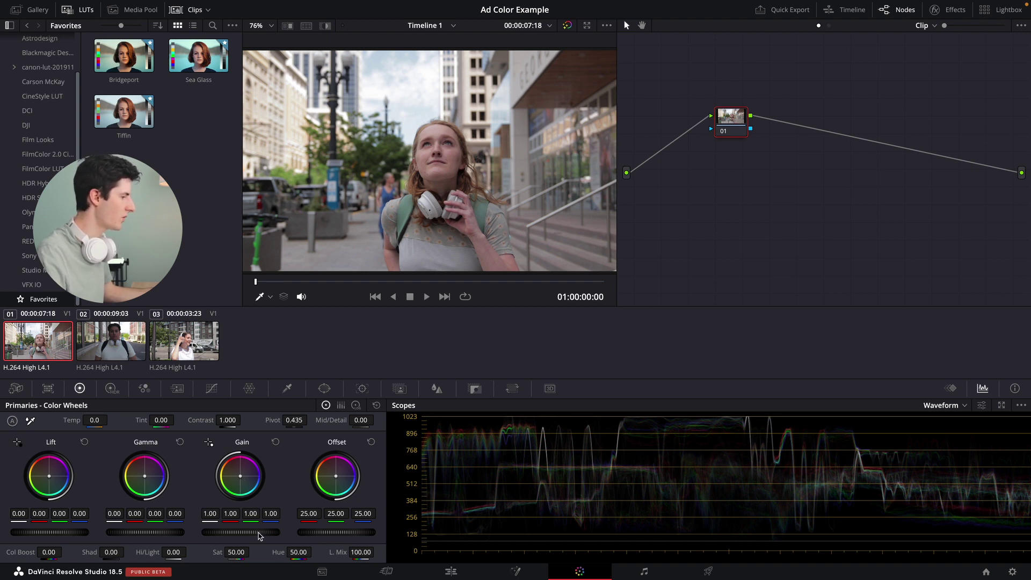
Lower the overall Gain of node 01 to 0.90 to bring down the highlights
drag(258, 535, 190, 539)
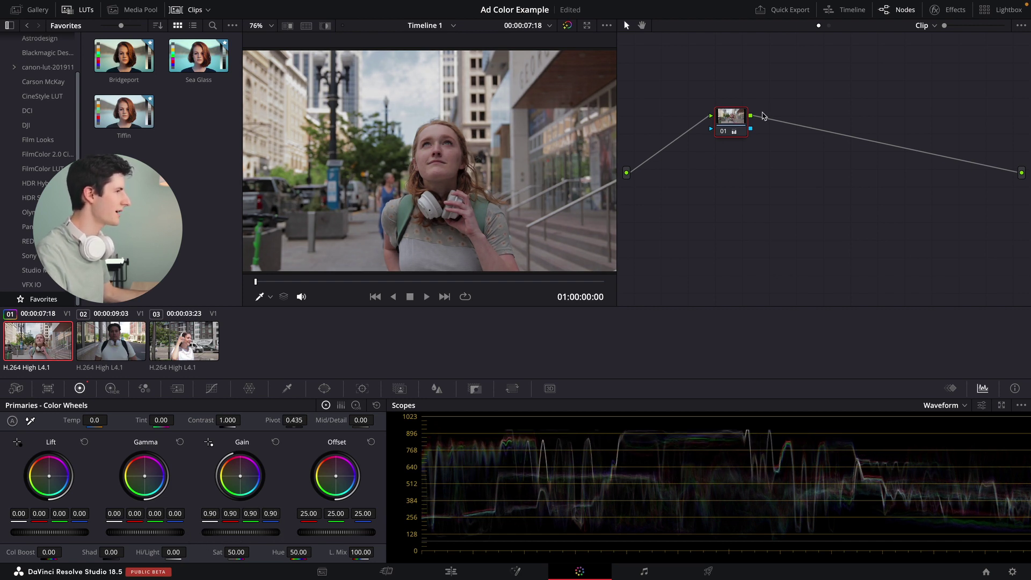
Make room in the node graph, add four serial nodes after node 01, and label node 01 Correction
drag(740, 121, 687, 119)
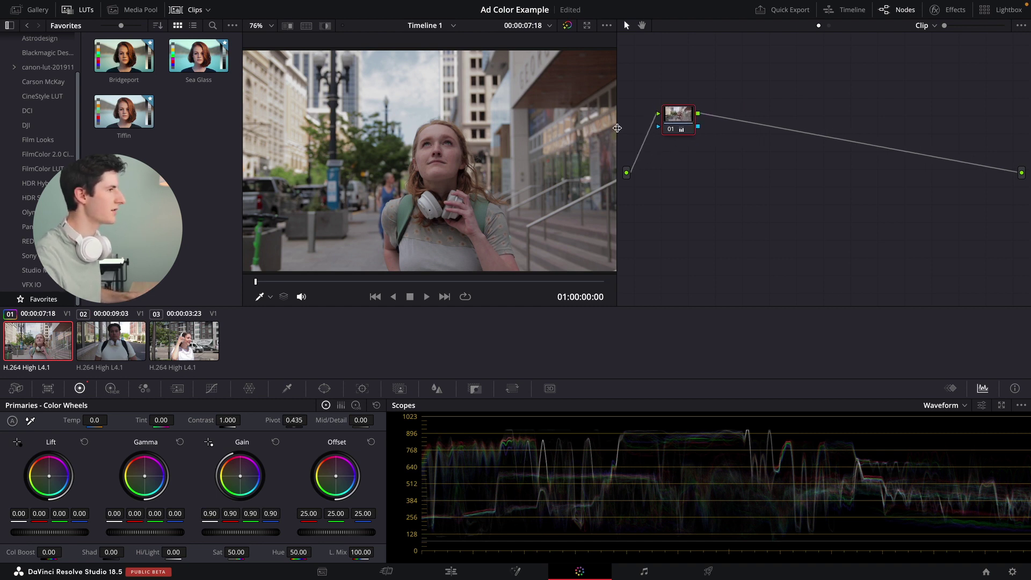
key(alt+s)
key(alt+s)
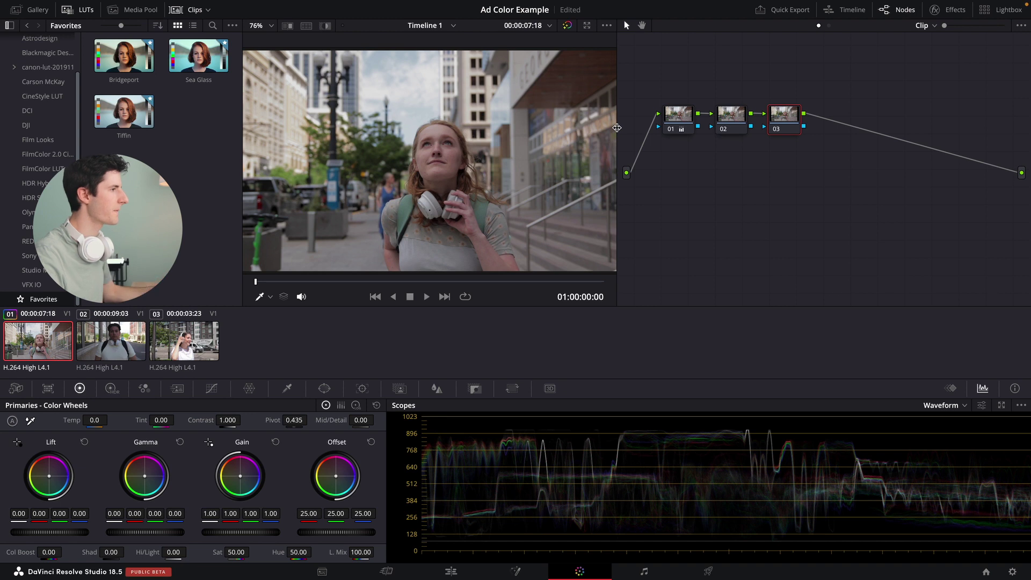
key(alt+s)
key(alt+s)
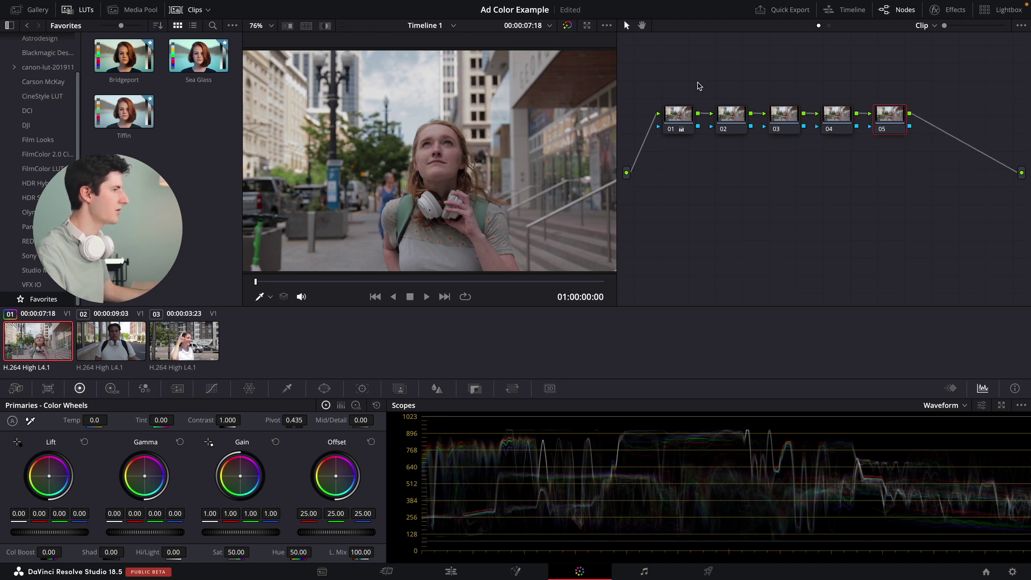
right_click(680, 114)
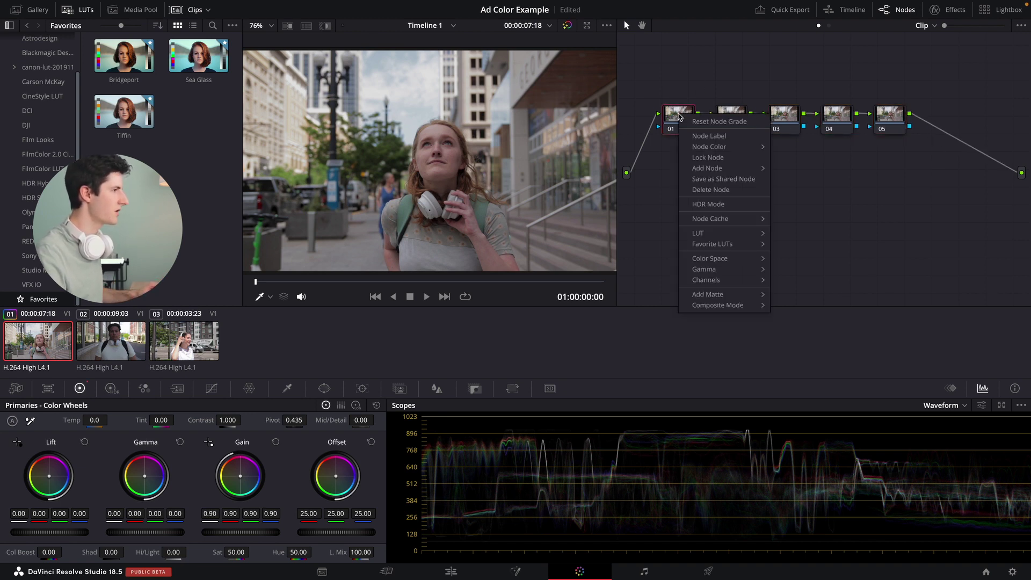
click(703, 137)
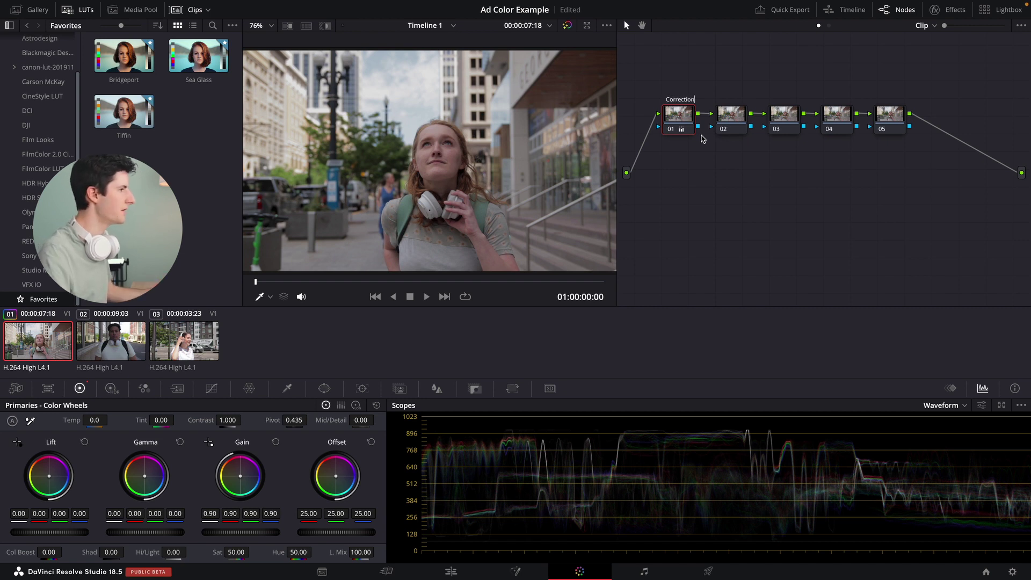
Apply the Bridgeport LUT to node 02 and reduce the node's key output gain to 0.354
click(726, 113)
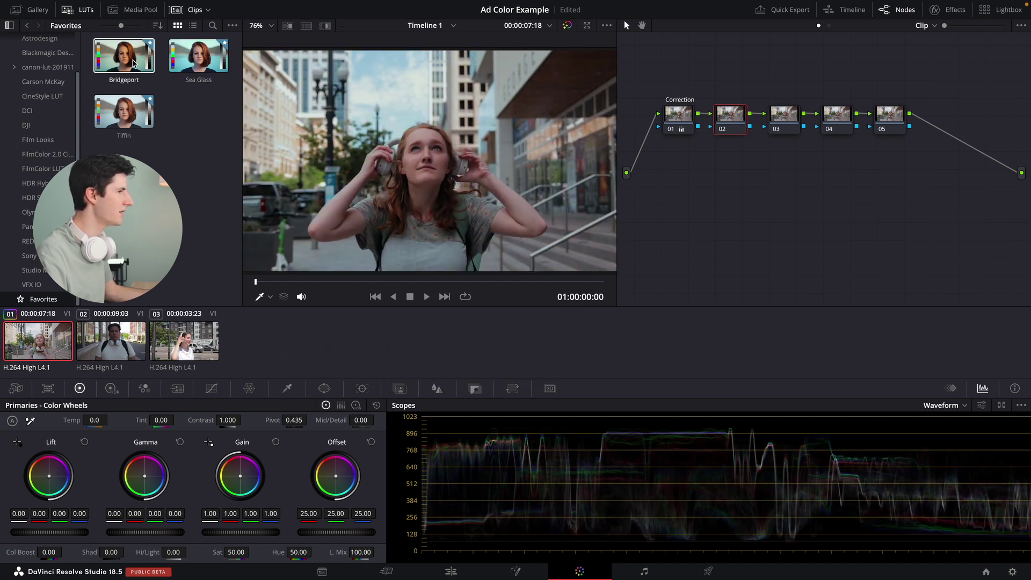
drag(123, 56, 729, 115)
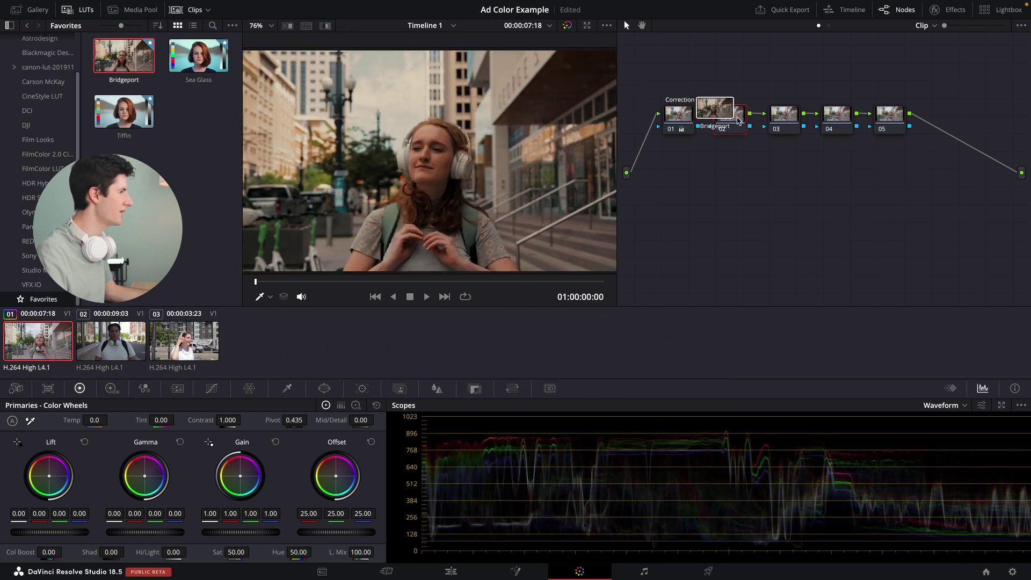
click(476, 389)
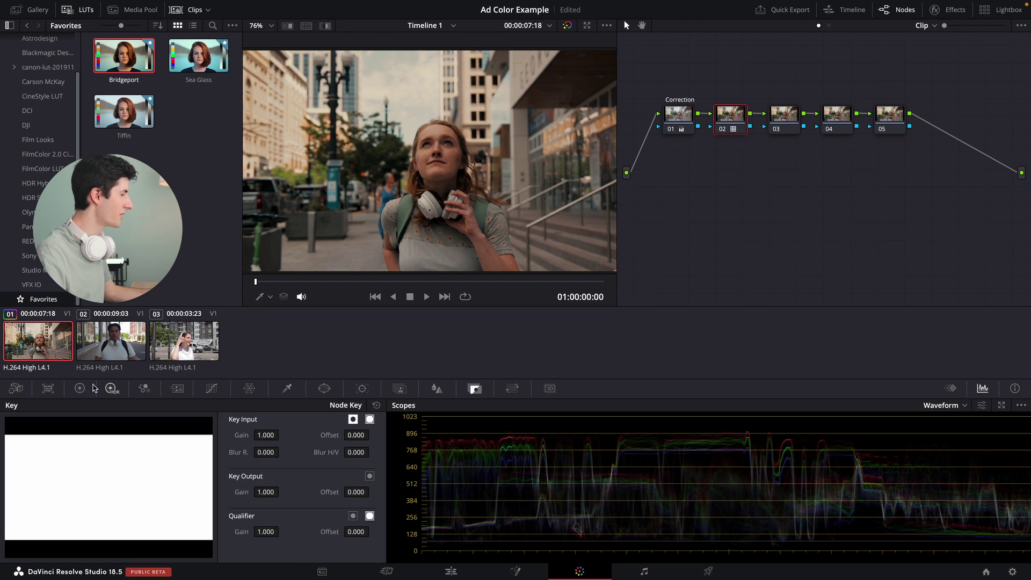
click(79, 388)
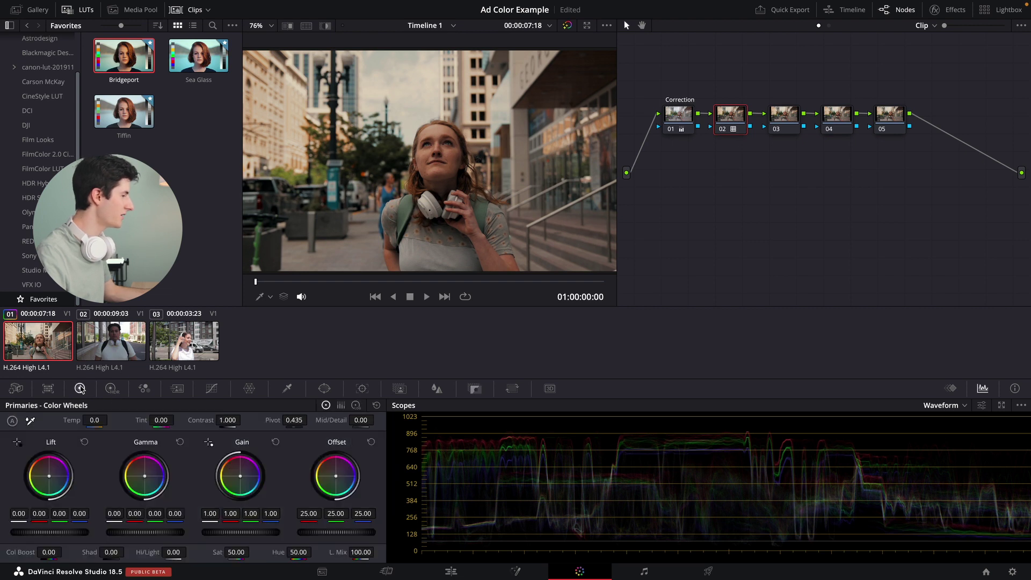
click(474, 392)
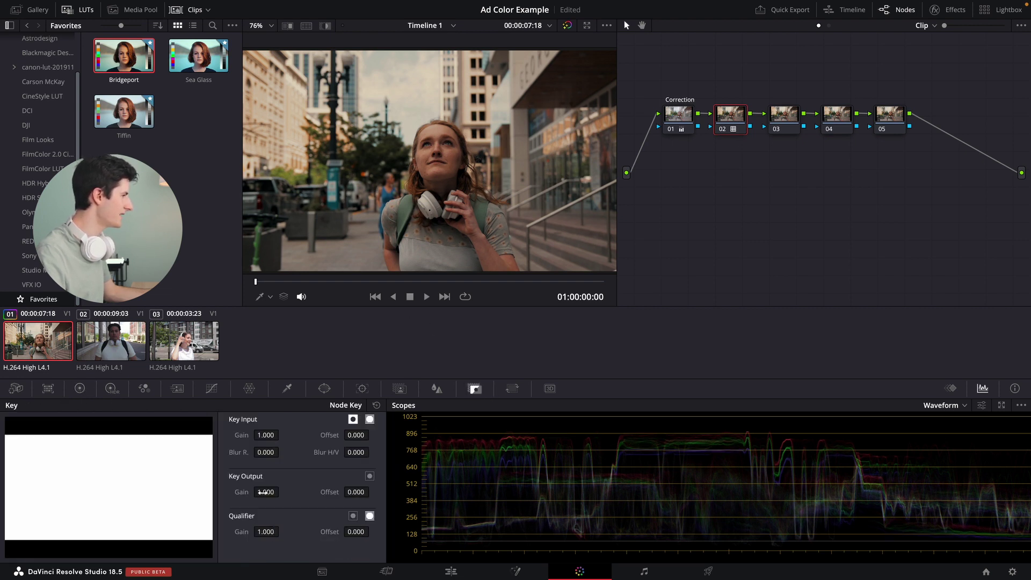
drag(267, 492, 430, 302)
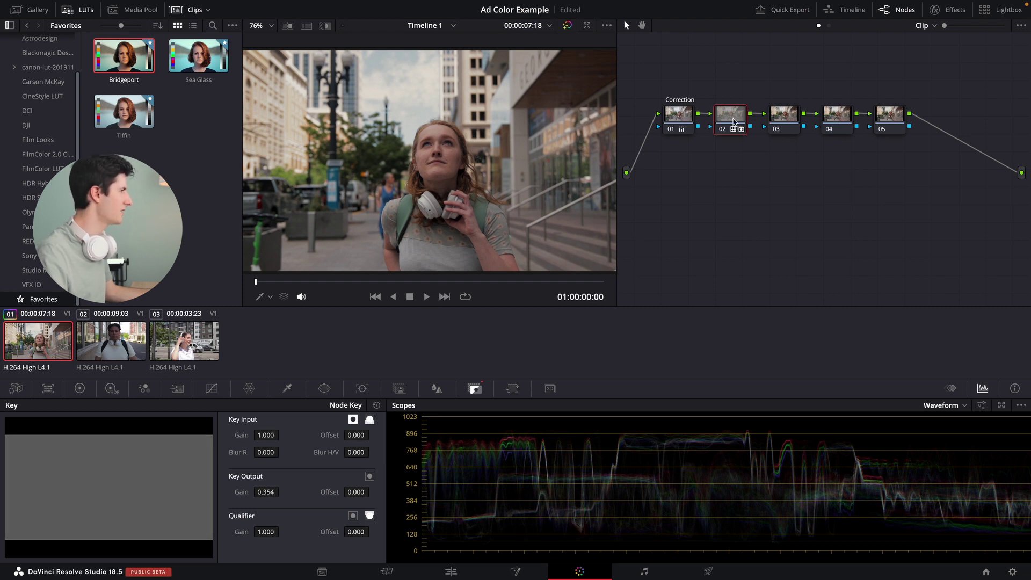
Apply the Sea Glass LUT to node 03 and reduce the node's key output gain to 0.634
click(781, 123)
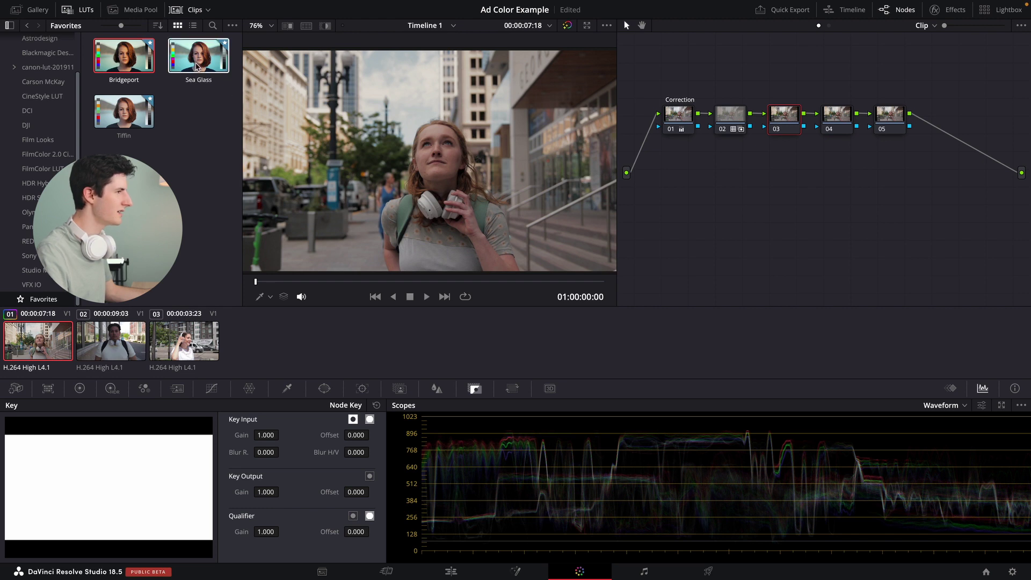
drag(199, 56, 784, 114)
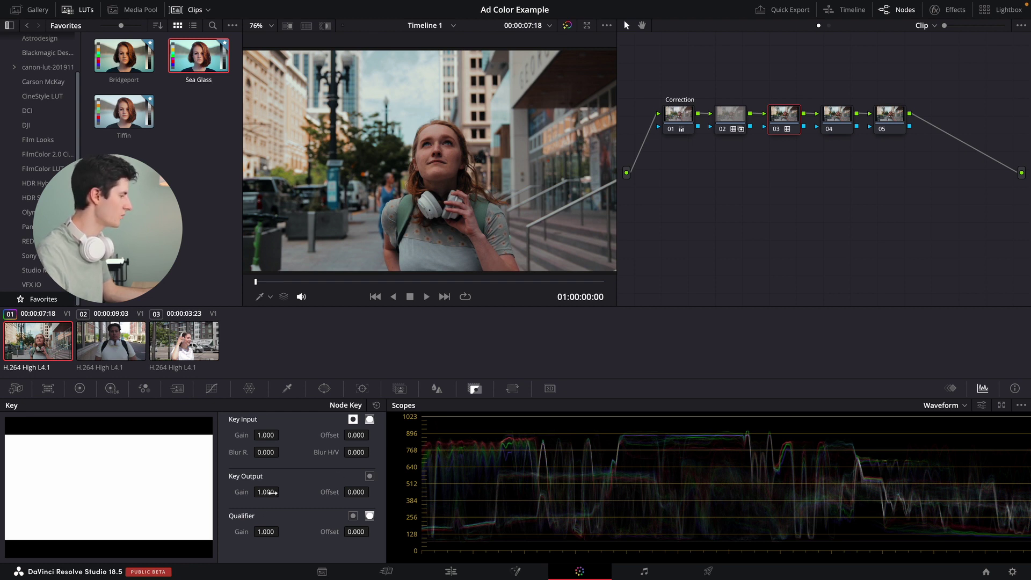
drag(270, 492, 75, 486)
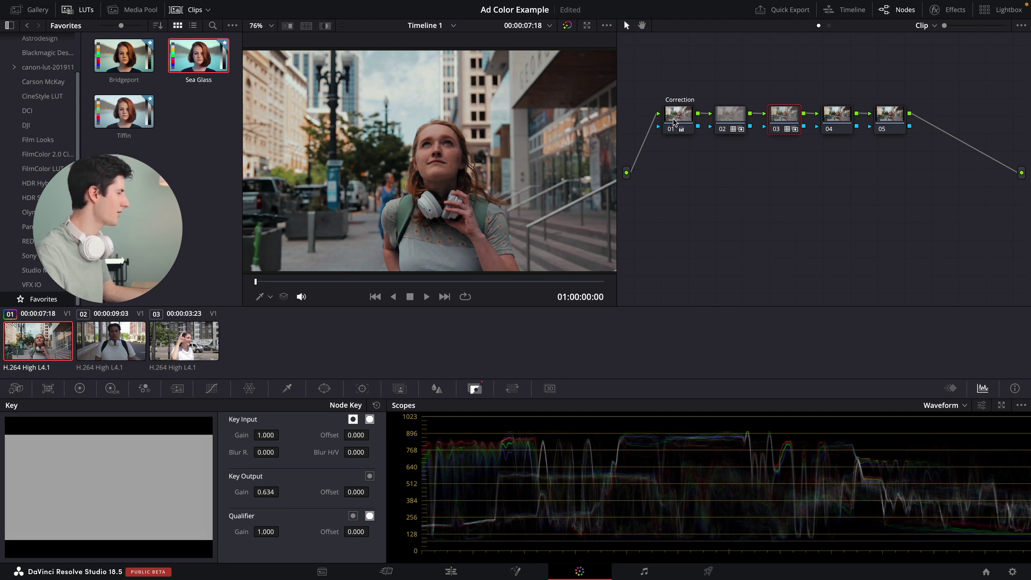
Shape the Correction node's custom curve: lift shadows and upper midtones, anchor the deepest blacks, shift the black point inward, and lower the white point
click(680, 118)
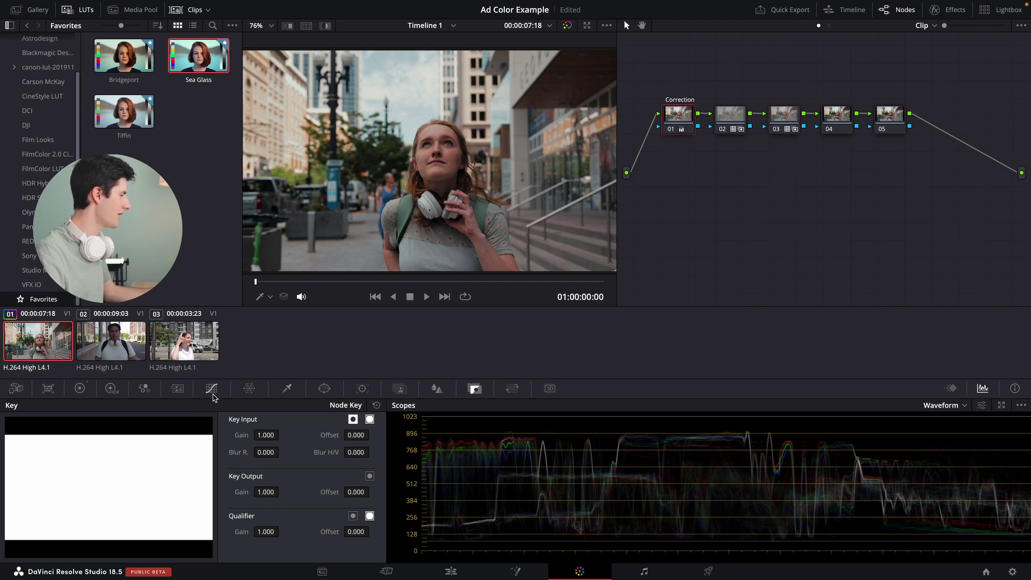
click(212, 388)
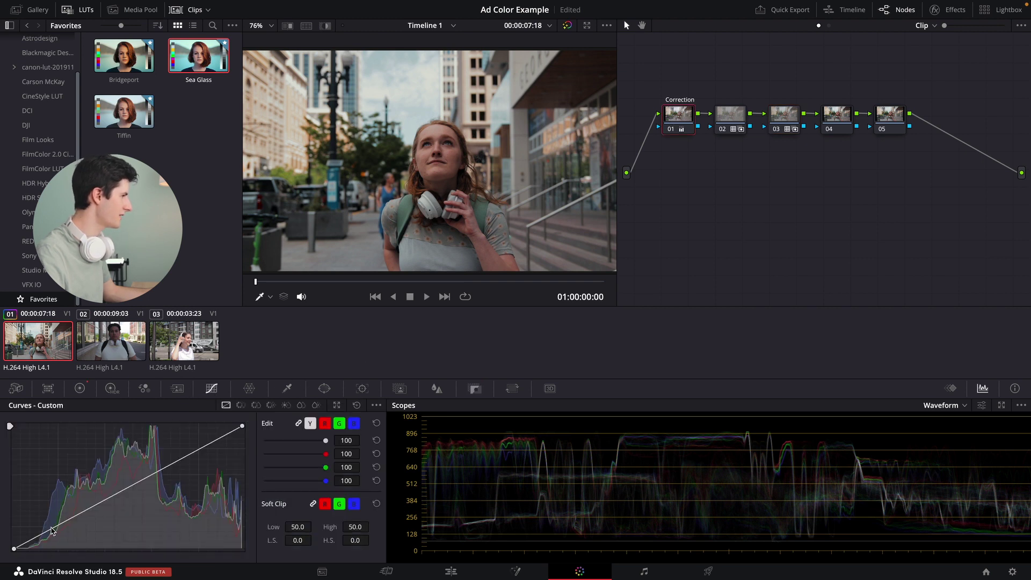
mouse_move(52, 531)
mouse_down()
mouse_move(52, 517)
mouse_move(75, 500)
mouse_move(63, 515)
mouse_up()
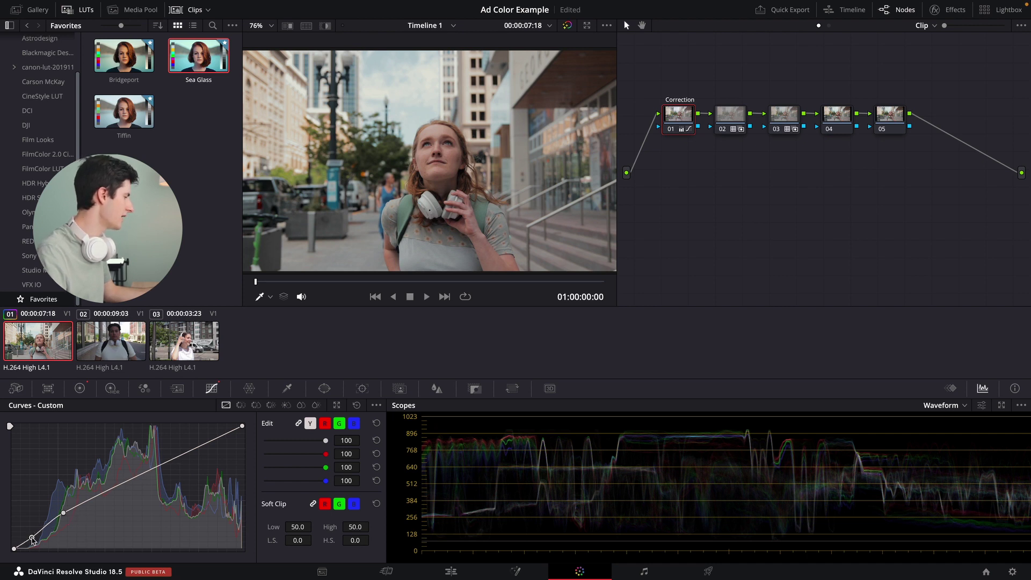
drag(28, 544, 32, 547)
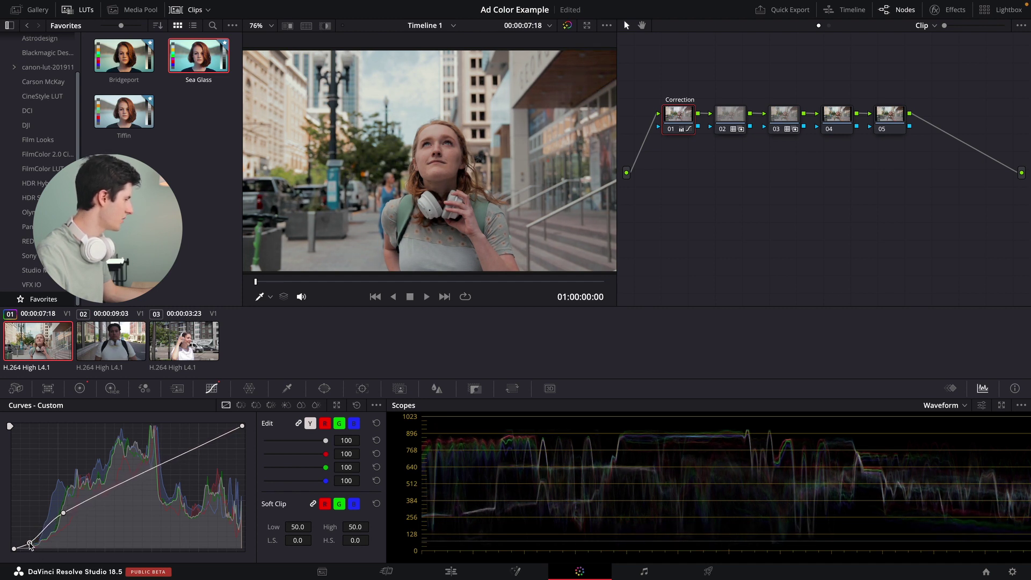
drag(15, 549, 35, 544)
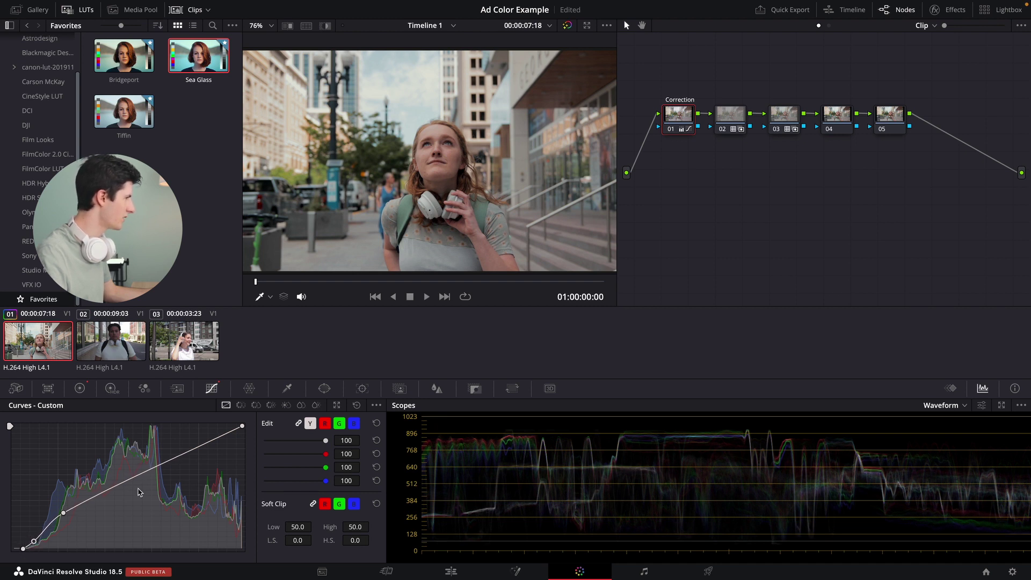
drag(171, 461, 169, 454)
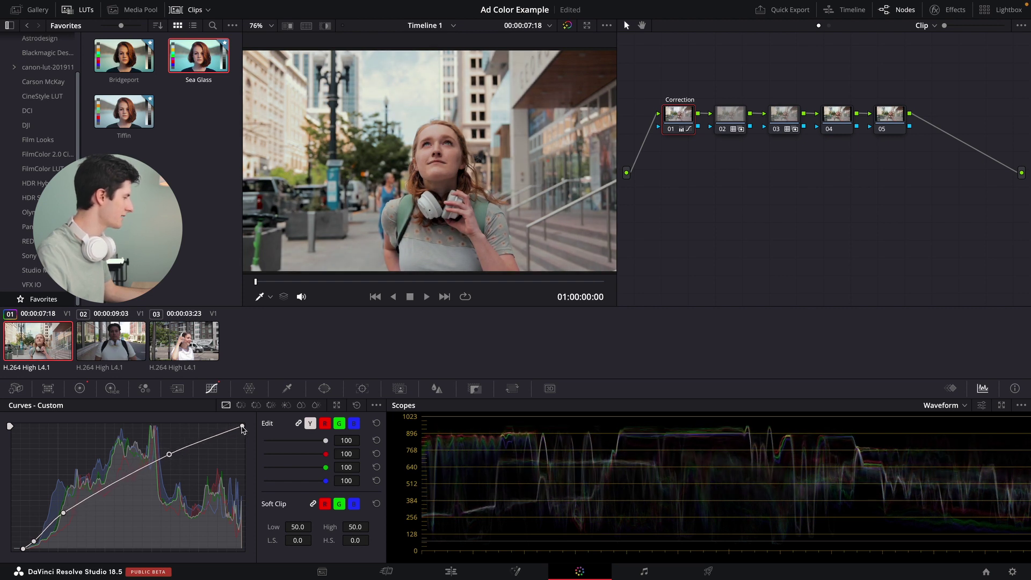
drag(243, 427, 243, 435)
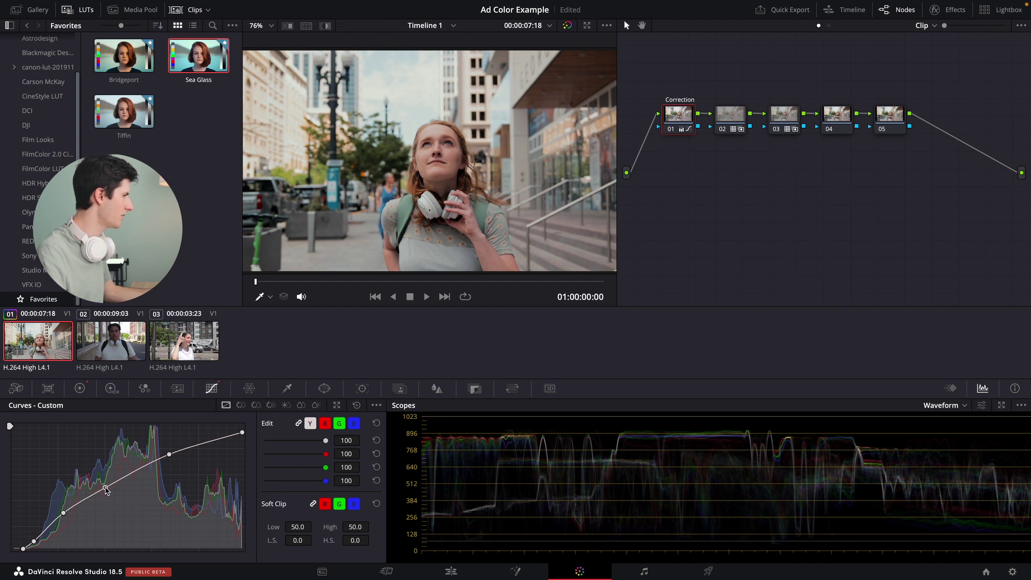
click(105, 488)
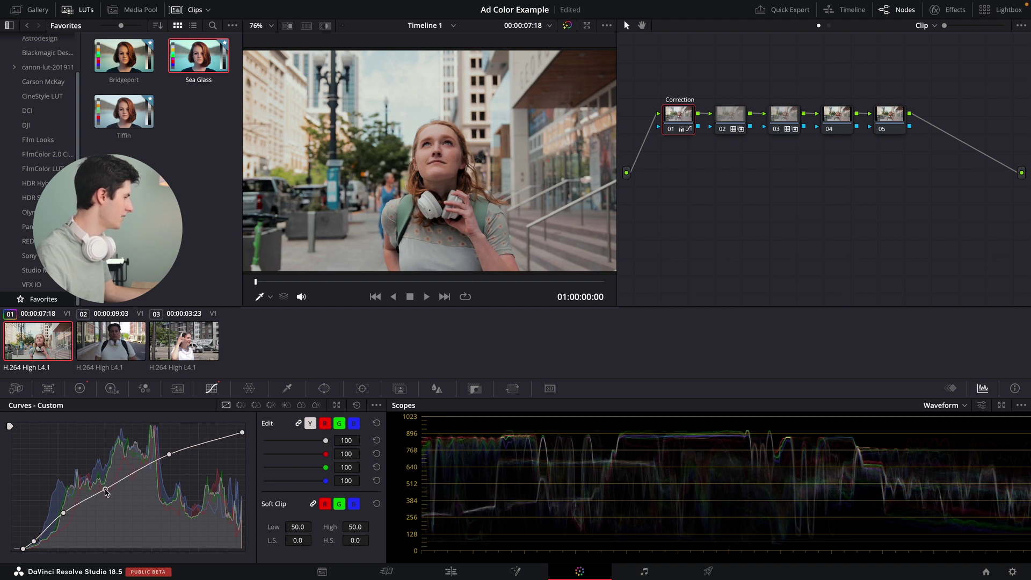
drag(64, 515, 63, 518)
scroll(344, 164, up, 1)
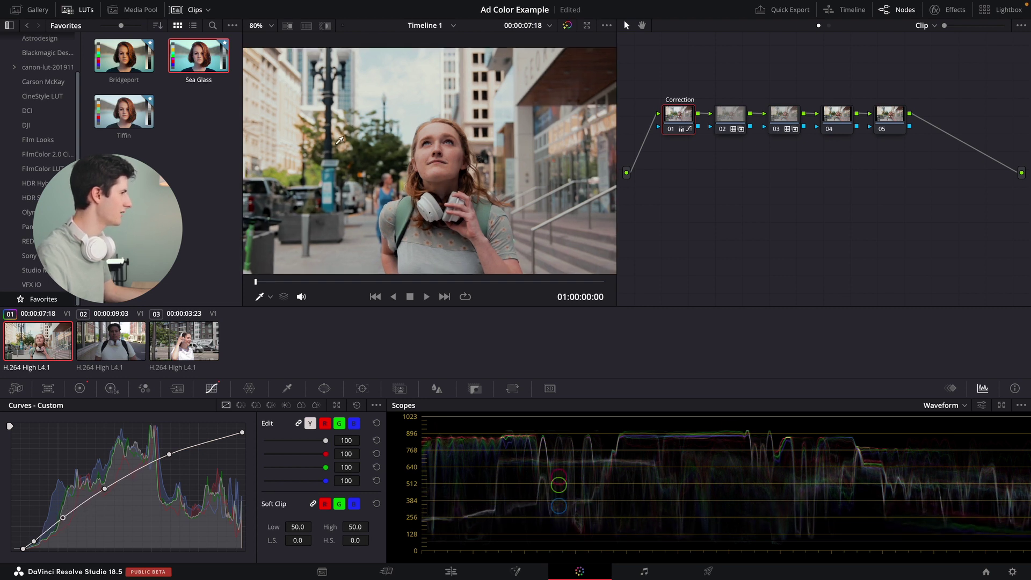
scroll(348, 134, up, 3)
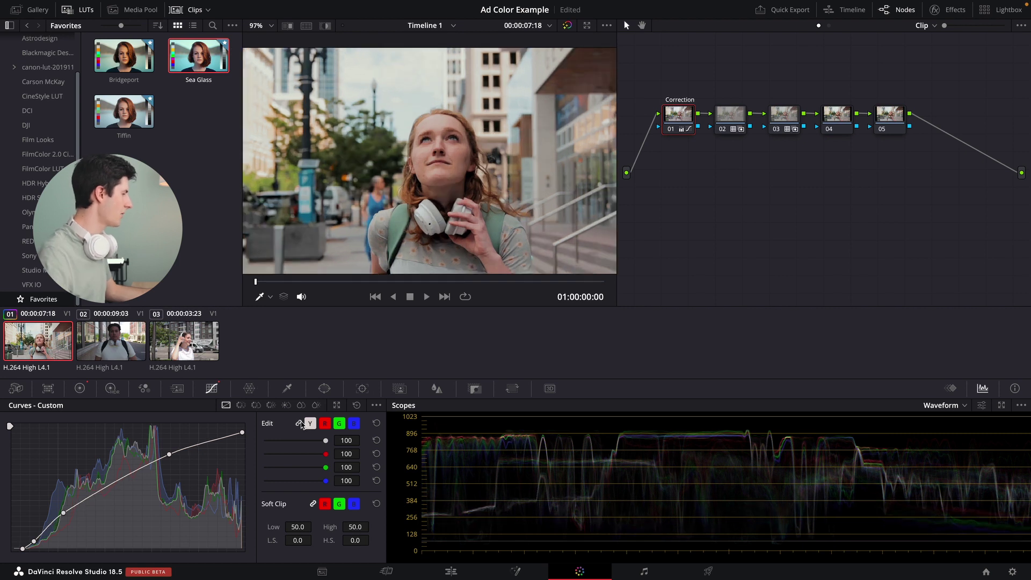
Add a slightly lowered midtone point to the Correction node's custom curve and pull the upper-midtone point down a little
click(114, 483)
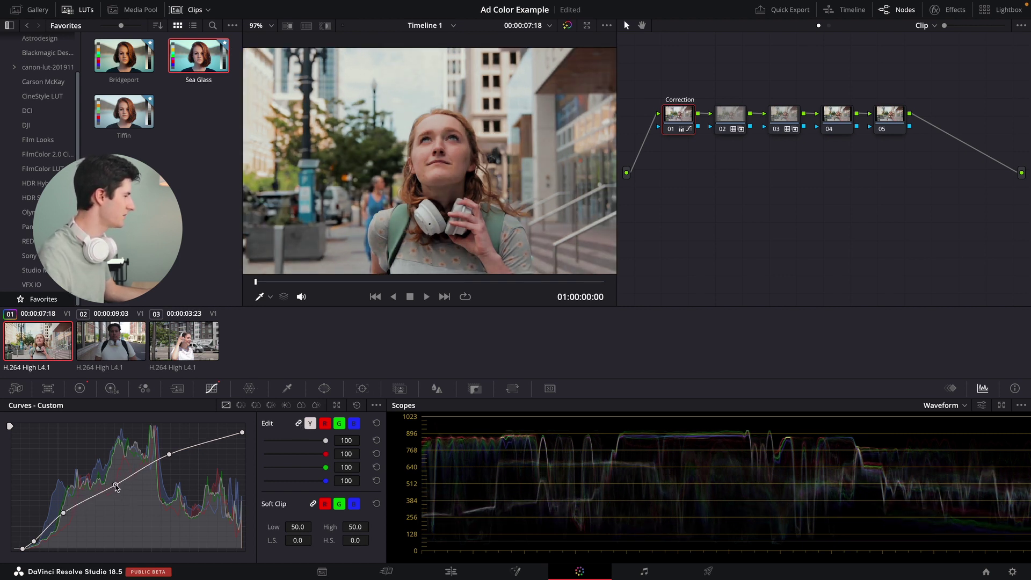
drag(114, 483, 116, 487)
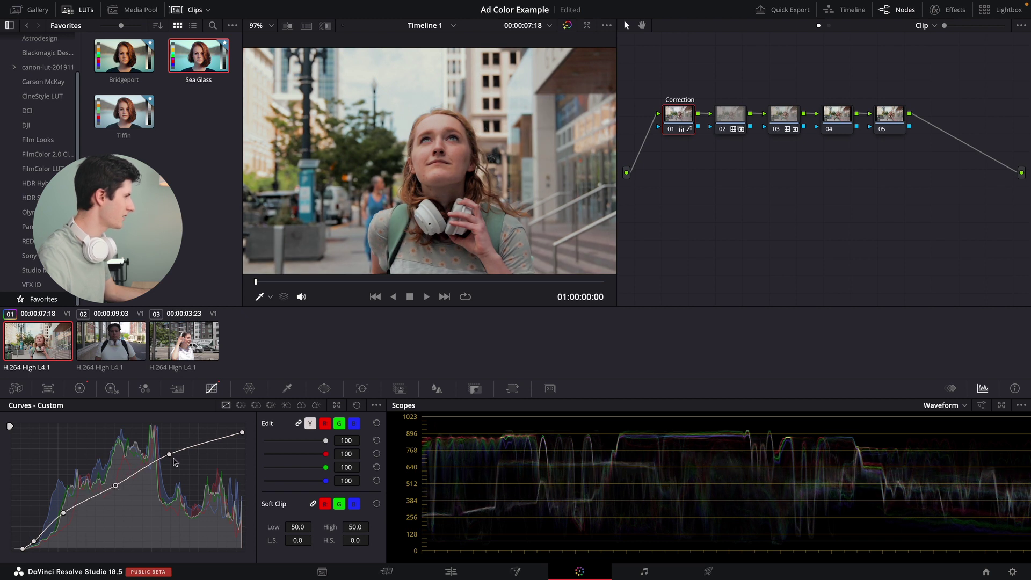
drag(169, 456, 170, 459)
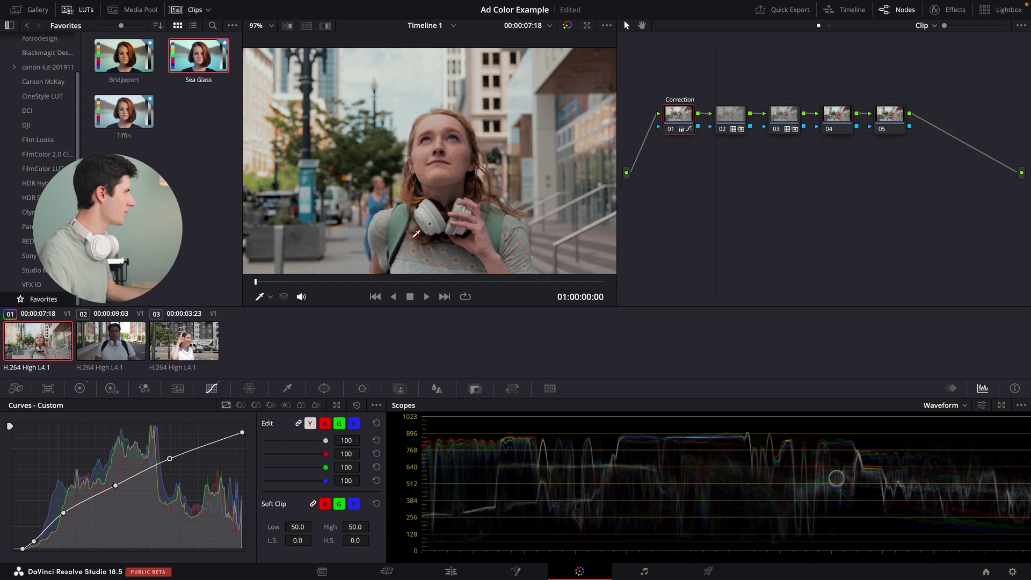
click(259, 27)
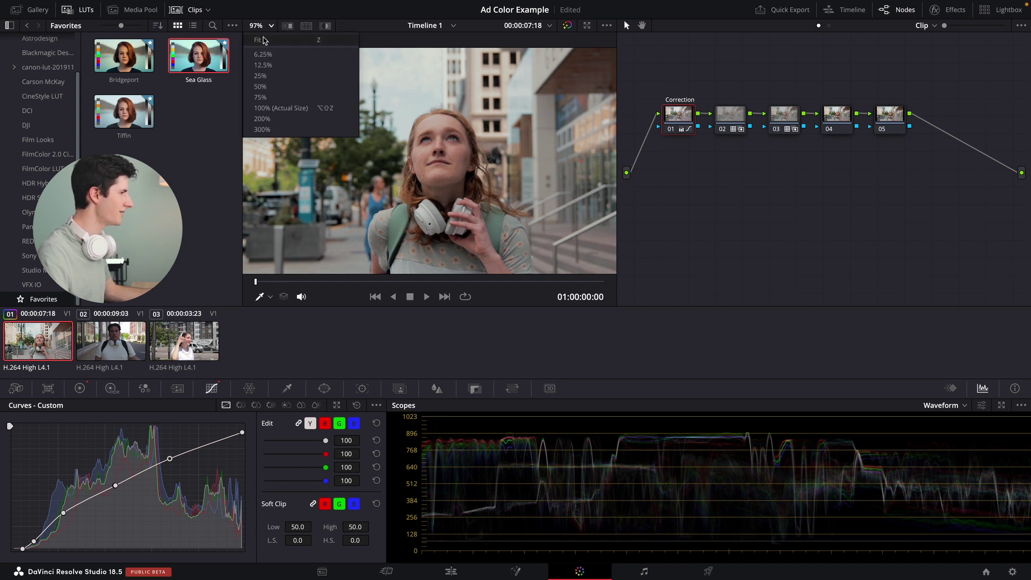
click(264, 40)
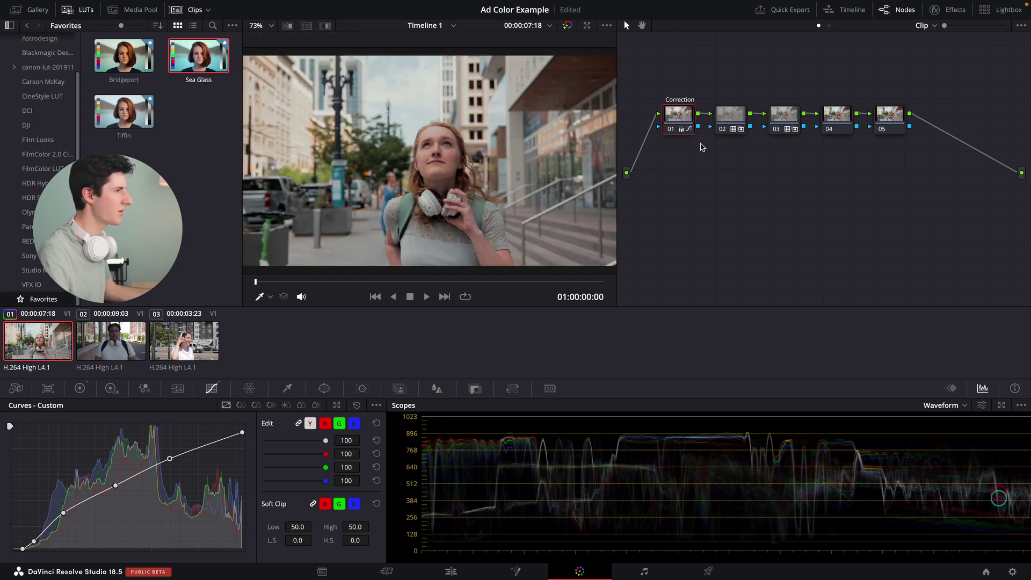
Disable and re-enable nodes 01 to 03 together to compare the grade with the original image
drag(679, 161, 800, 117)
key(ctrl+d)
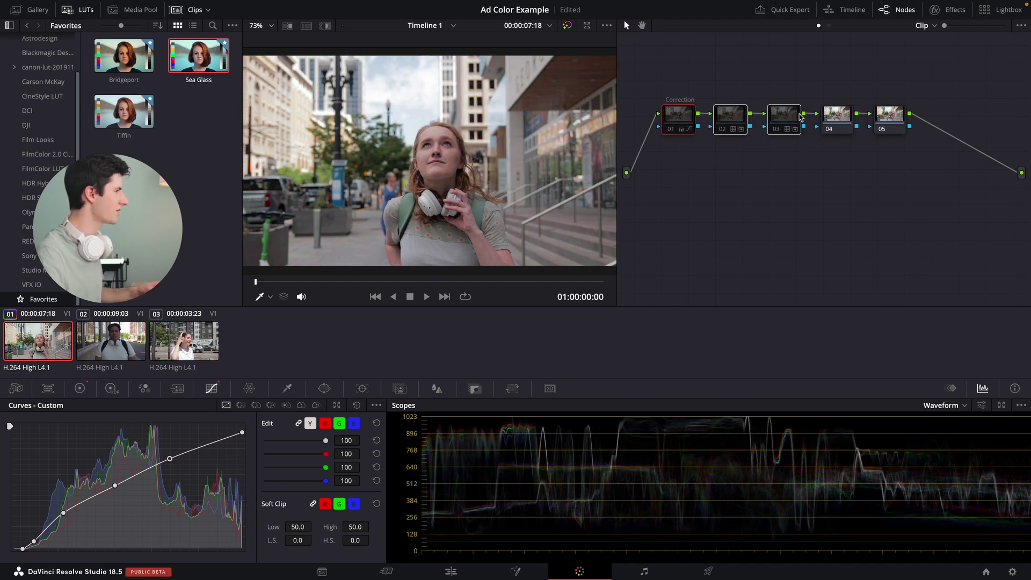
key(ctrl+d)
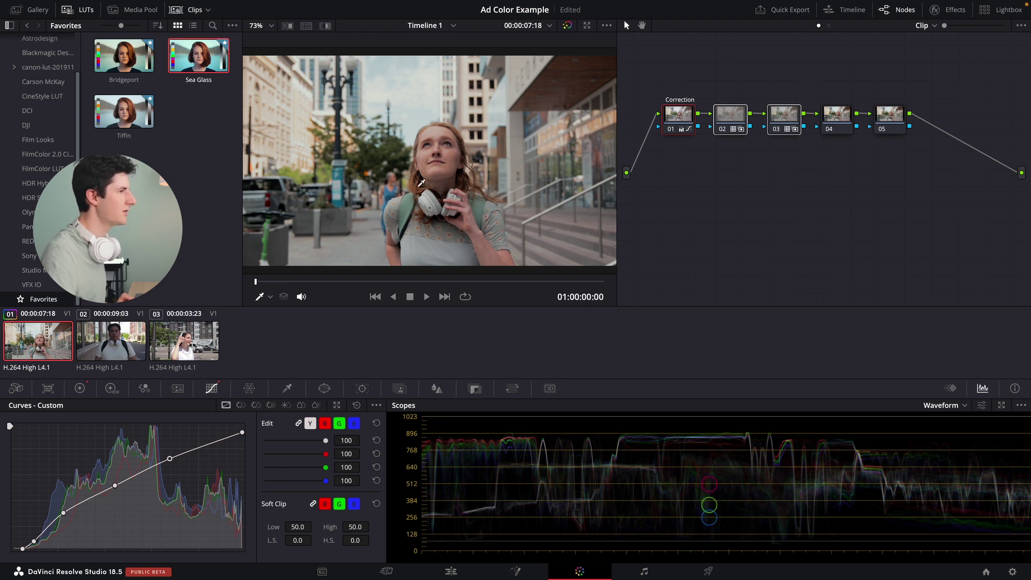
click(859, 164)
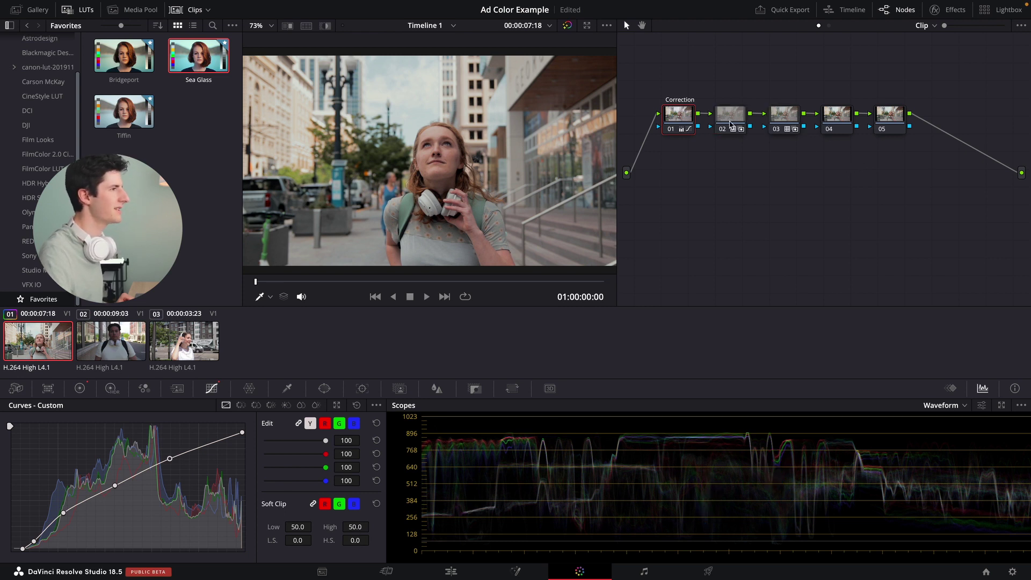
Apply the Radial Blur effect to node 04
click(841, 124)
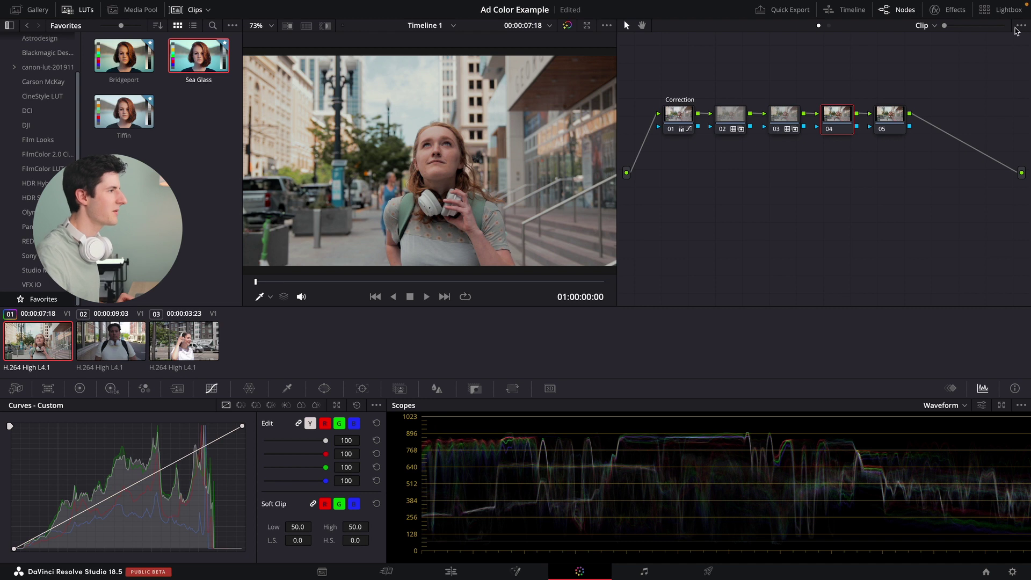
click(945, 11)
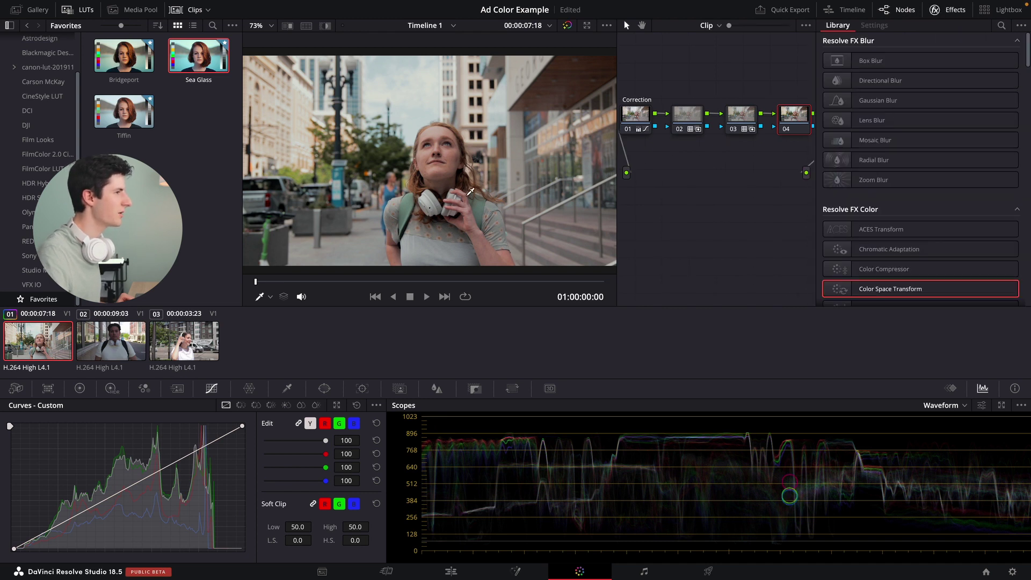
scroll(738, 139, right, 2)
scroll(739, 138, right, 4)
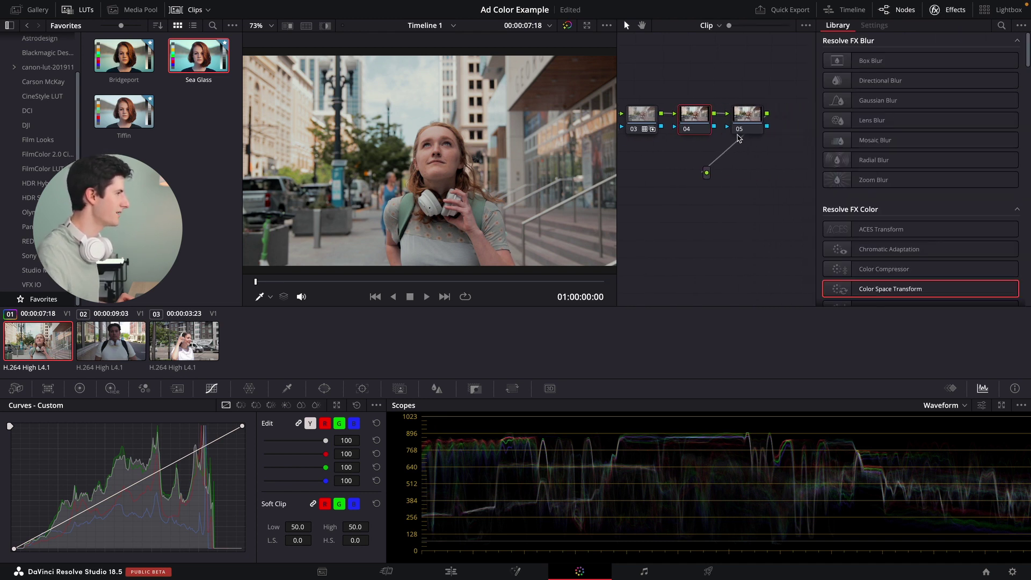
scroll(605, 138, down, 4)
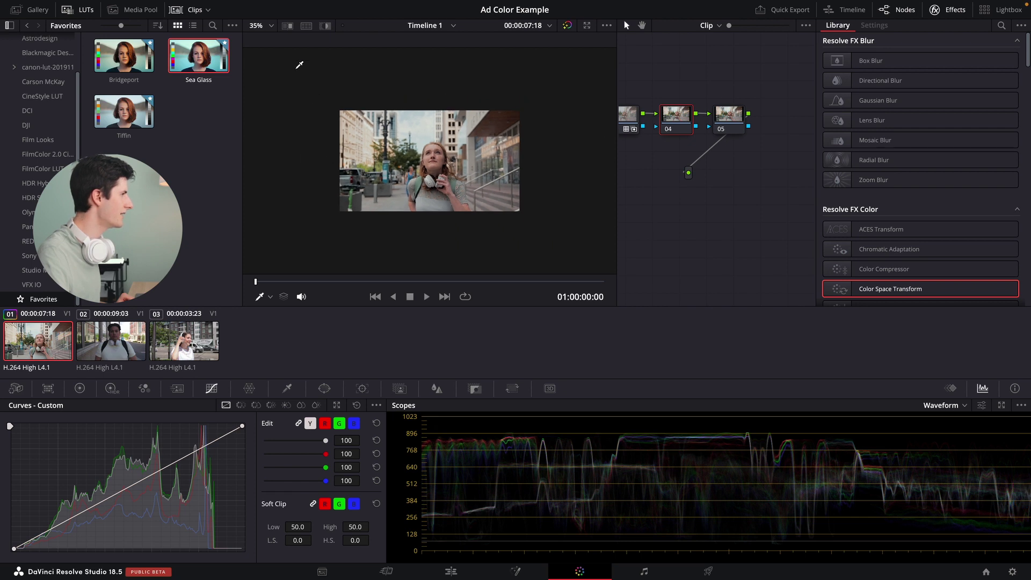
click(266, 27)
click(276, 40)
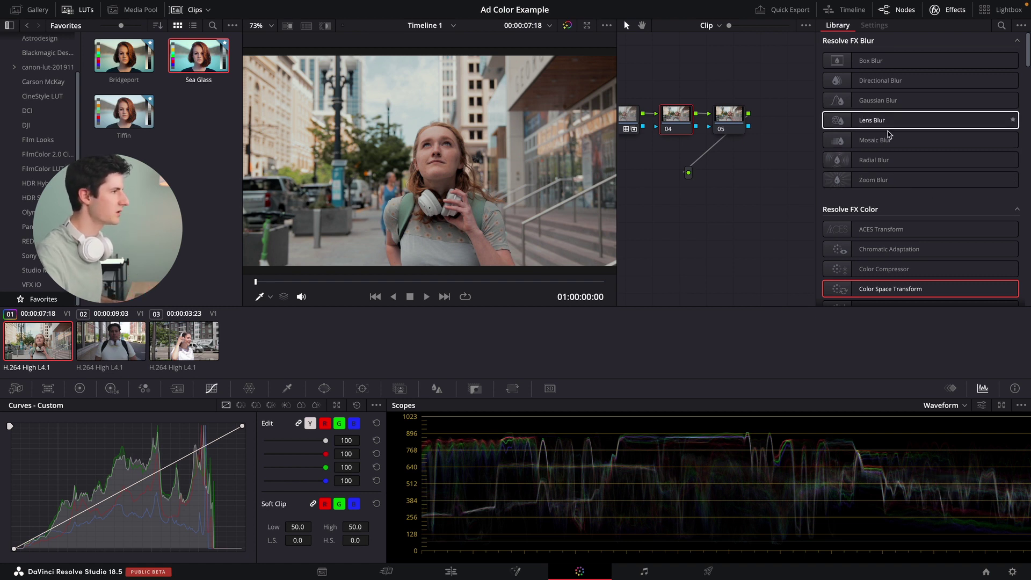
drag(907, 159, 674, 118)
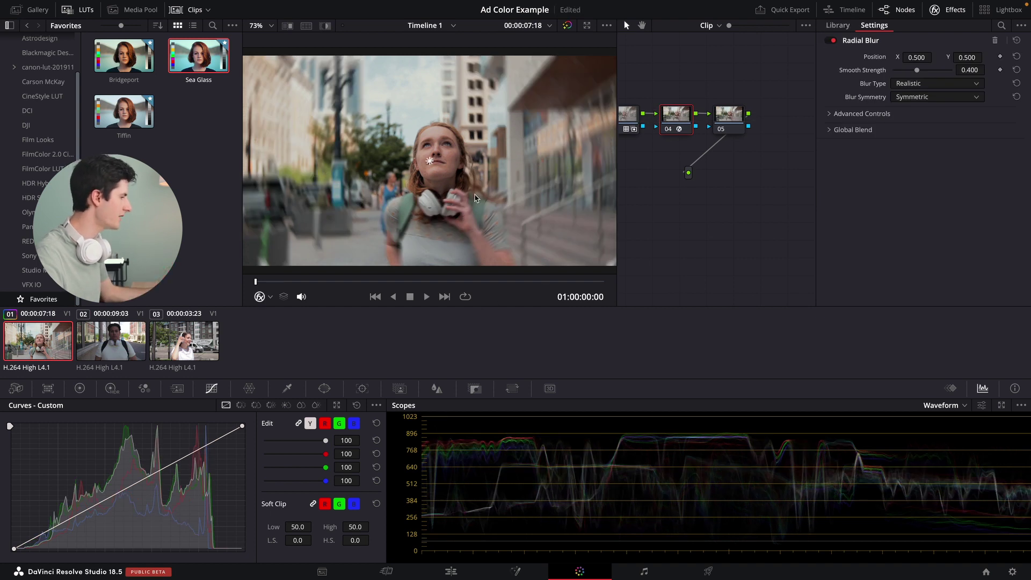
Add an inverted circle window to node 04, widened to a large ellipse around the woman with aspect 70.93 and softness 17.69
click(318, 390)
click(24, 474)
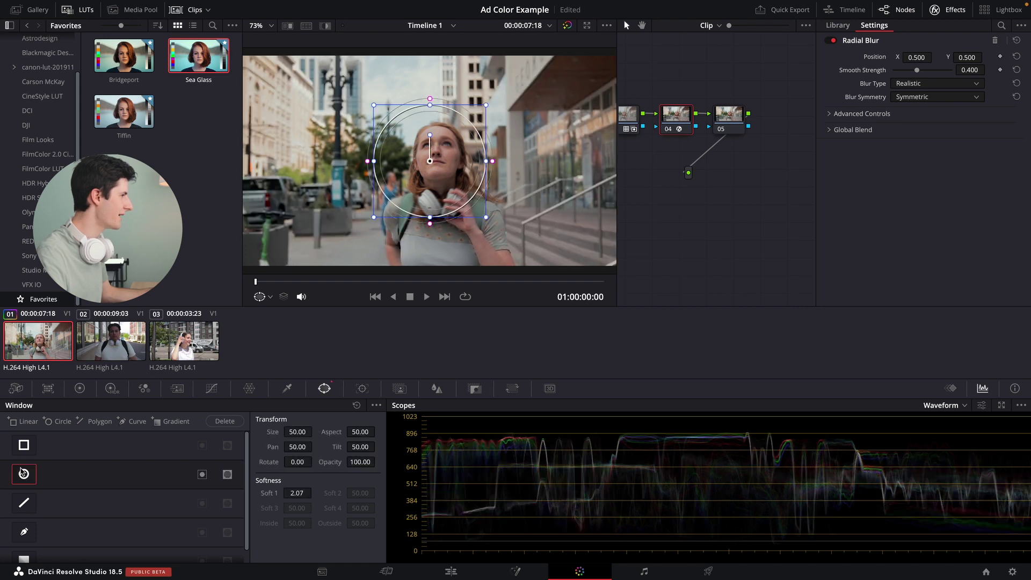
drag(367, 163, 323, 161)
click(202, 474)
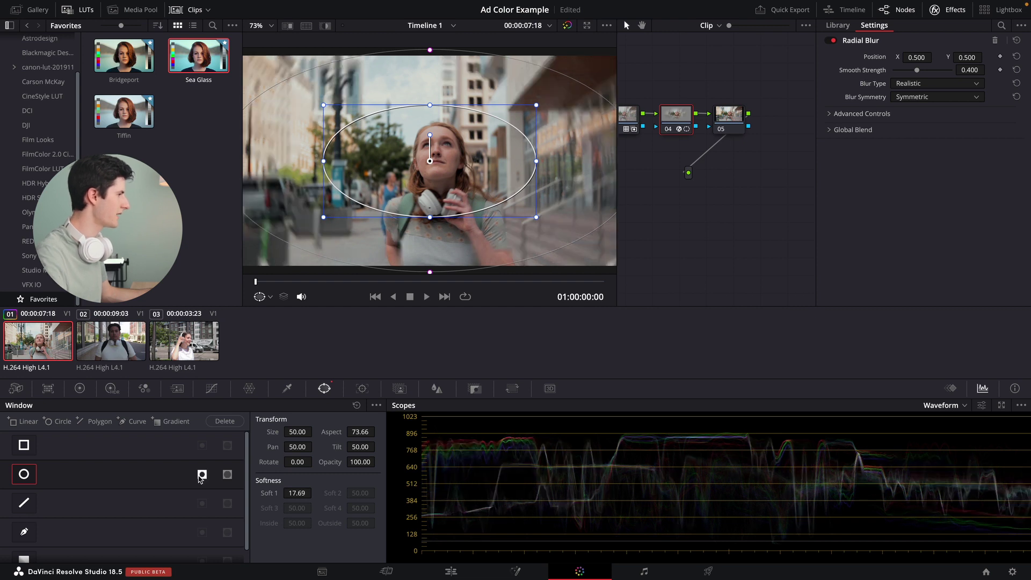
drag(325, 219, 285, 238)
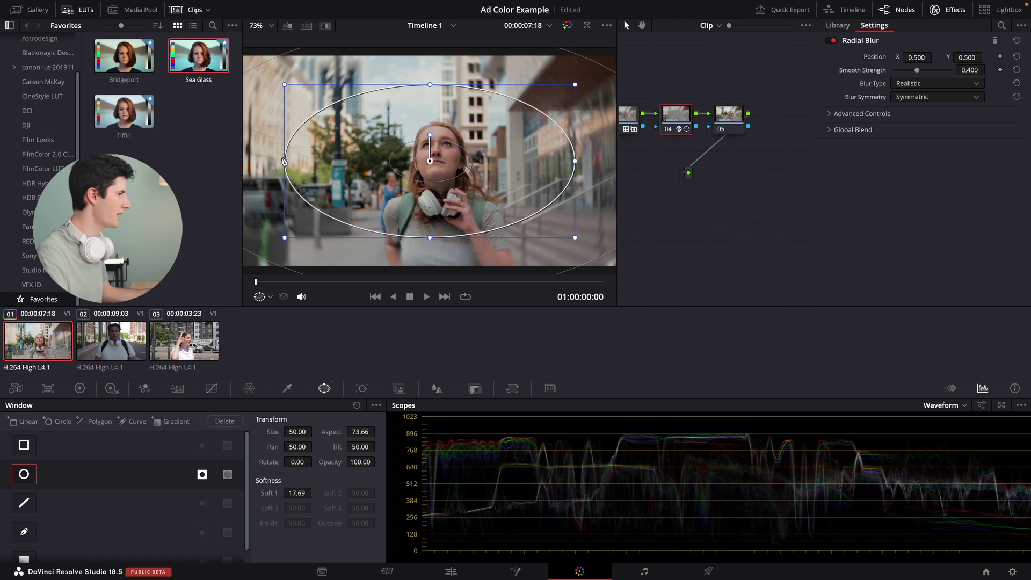
drag(285, 162, 298, 161)
drag(300, 240, 310, 253)
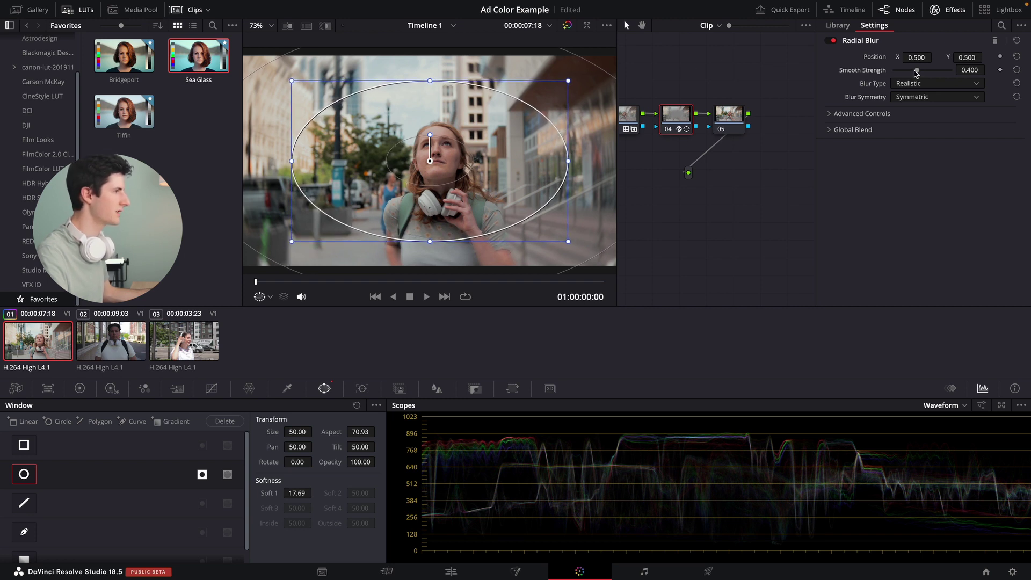
Set the Radial Blur smooth strength to 0.285 and add a slightly lowered midtone point to node 04's custom curve
drag(916, 71, 909, 72)
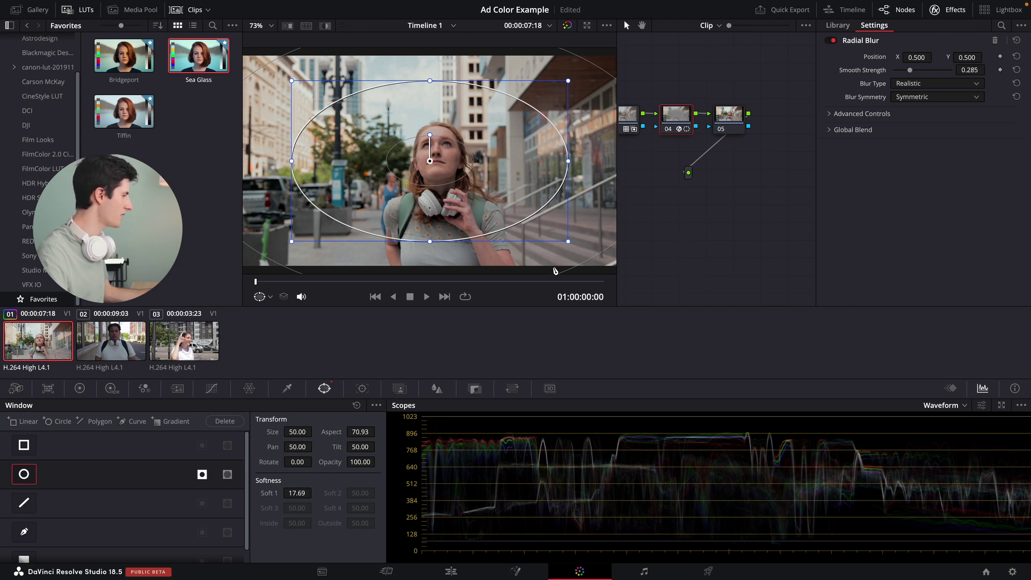
click(207, 390)
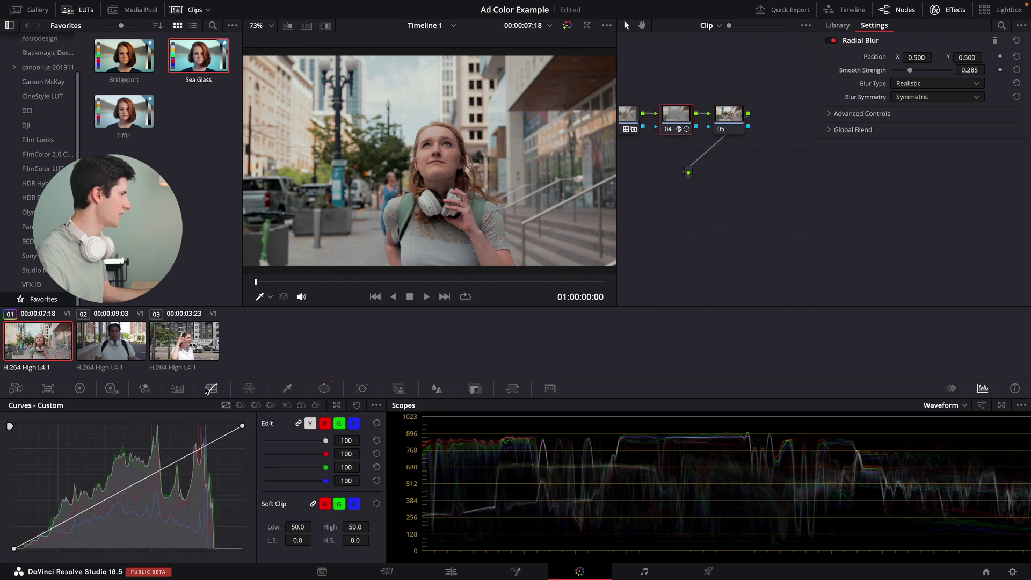
click(116, 497)
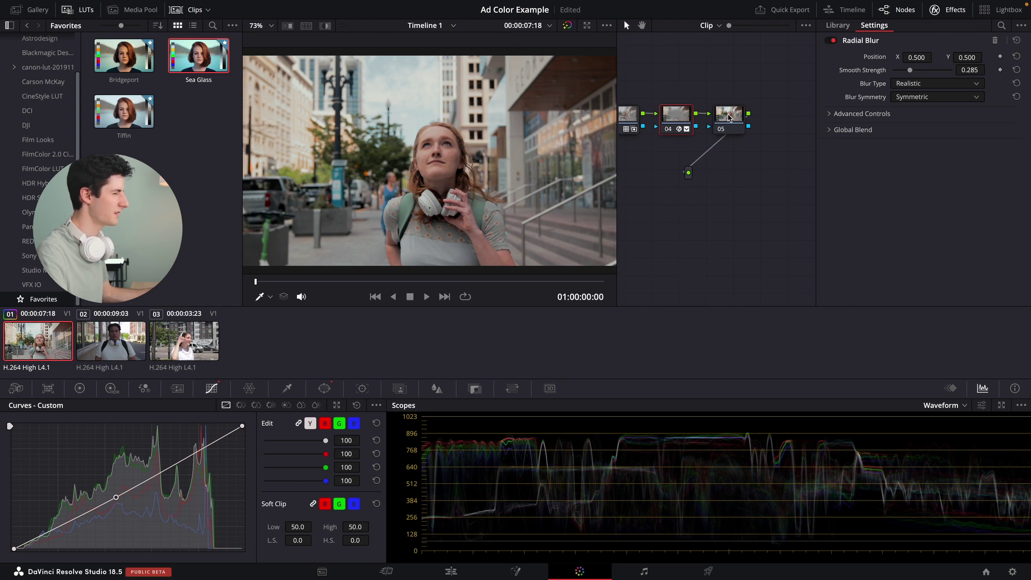
Apply the Lens Blur effect to node 05 with anamorphism 0.430 and blur size 3.12
click(728, 118)
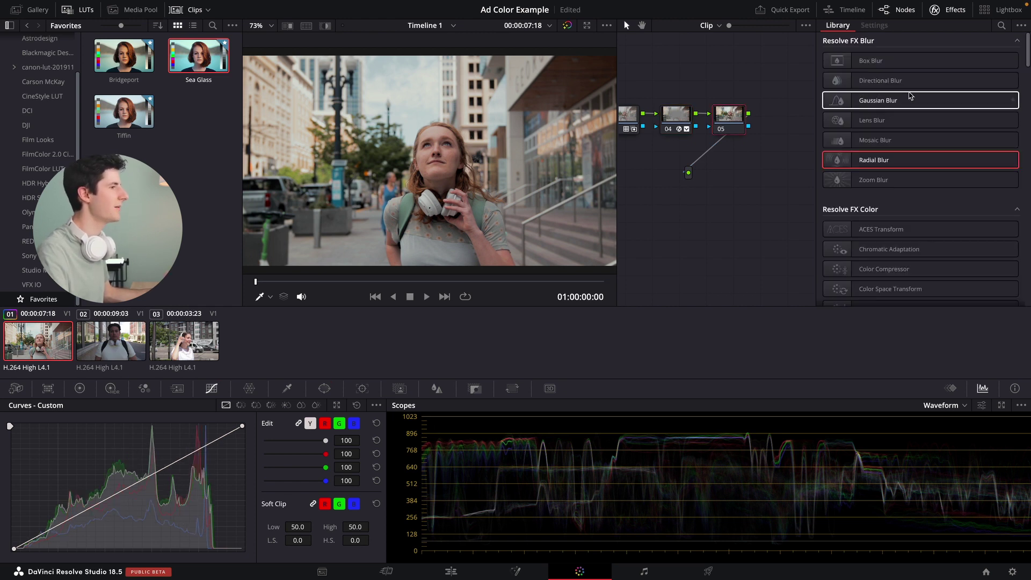
drag(912, 125, 740, 122)
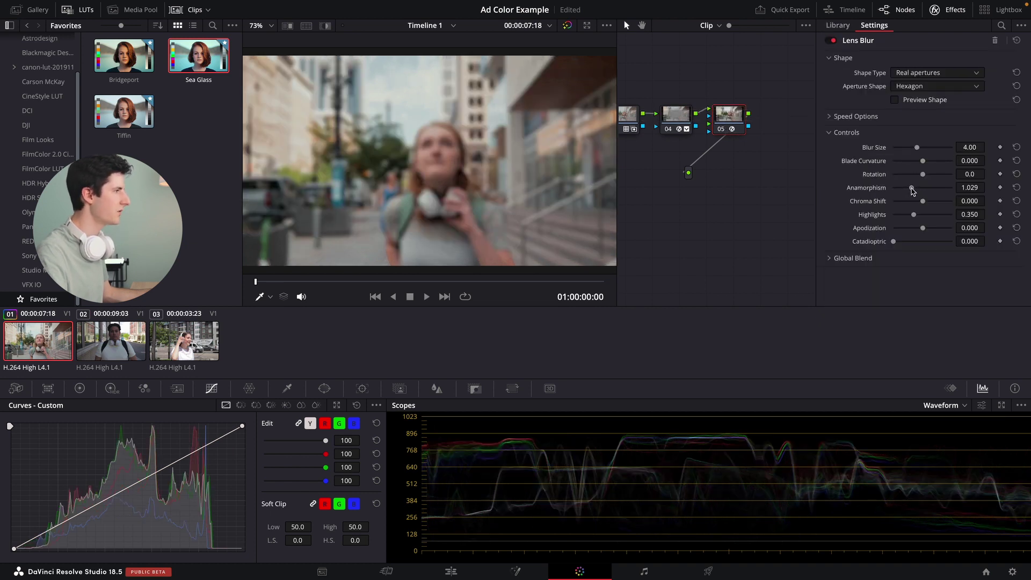
drag(911, 189, 989, 191)
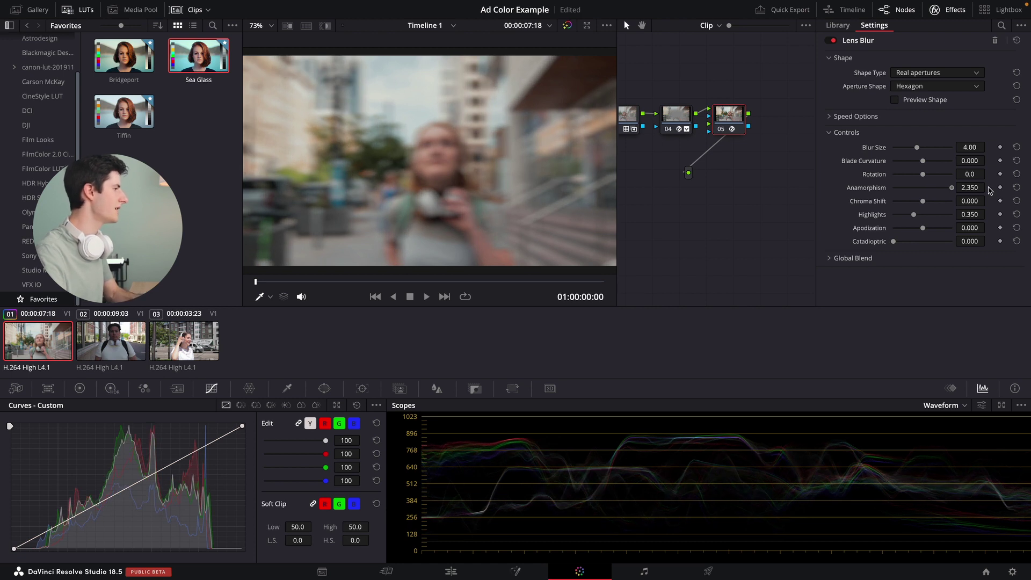
drag(990, 191, 859, 188)
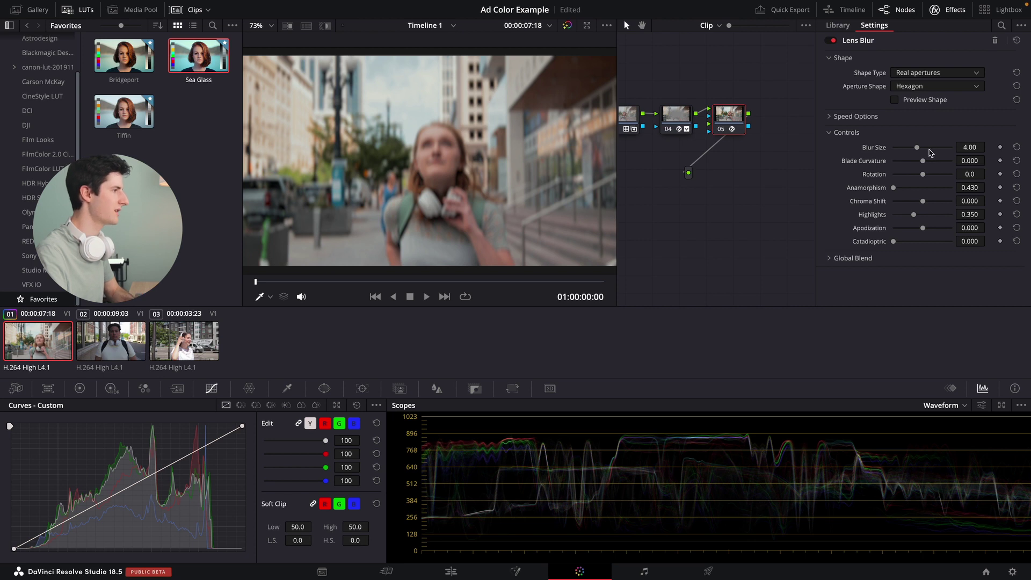
drag(916, 149, 913, 151)
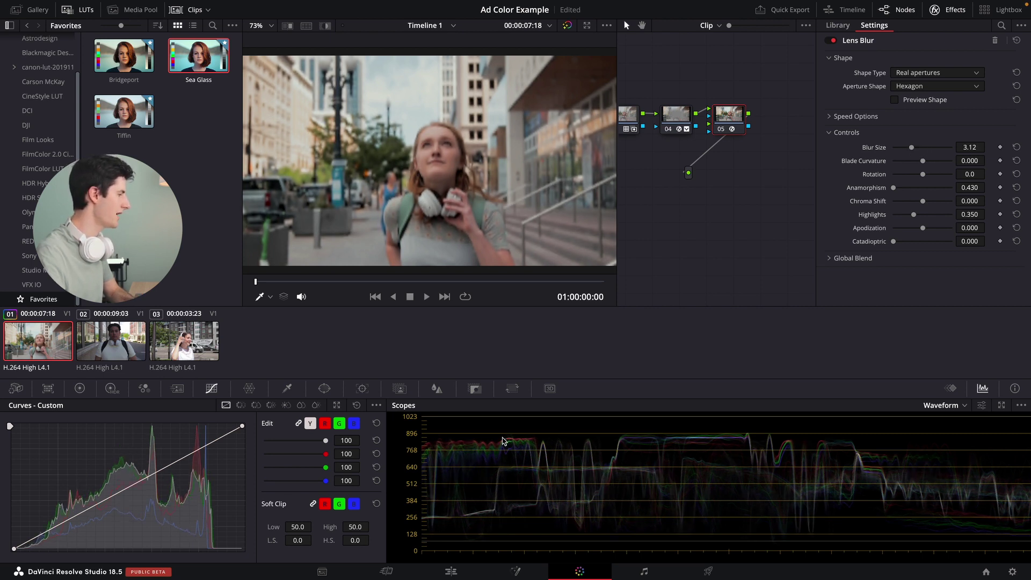
Add an inverted circle window to node 05, enlarged around the woman to an ellipse with aspect 62.09 and softness 18.00
click(324, 388)
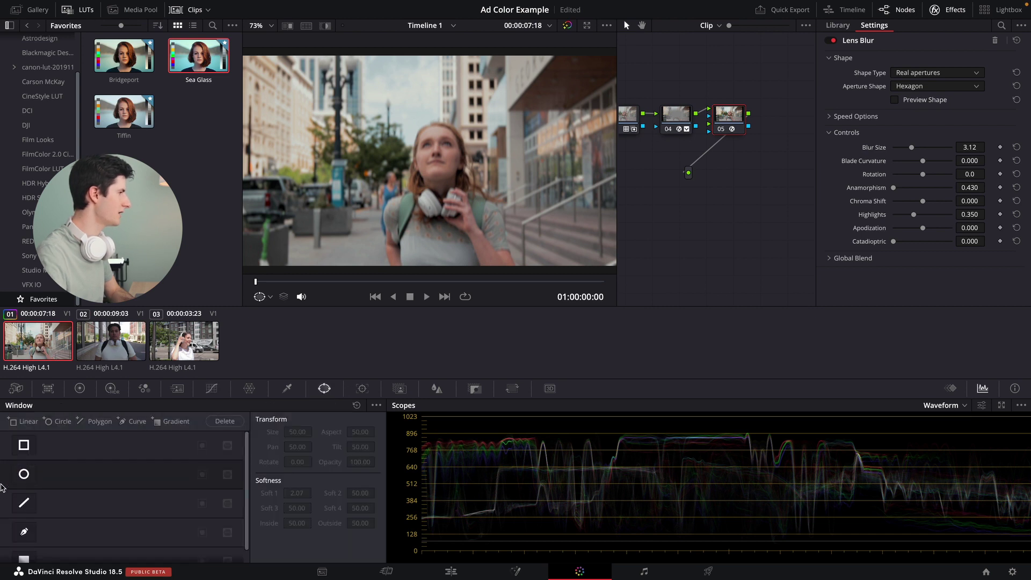
click(23, 473)
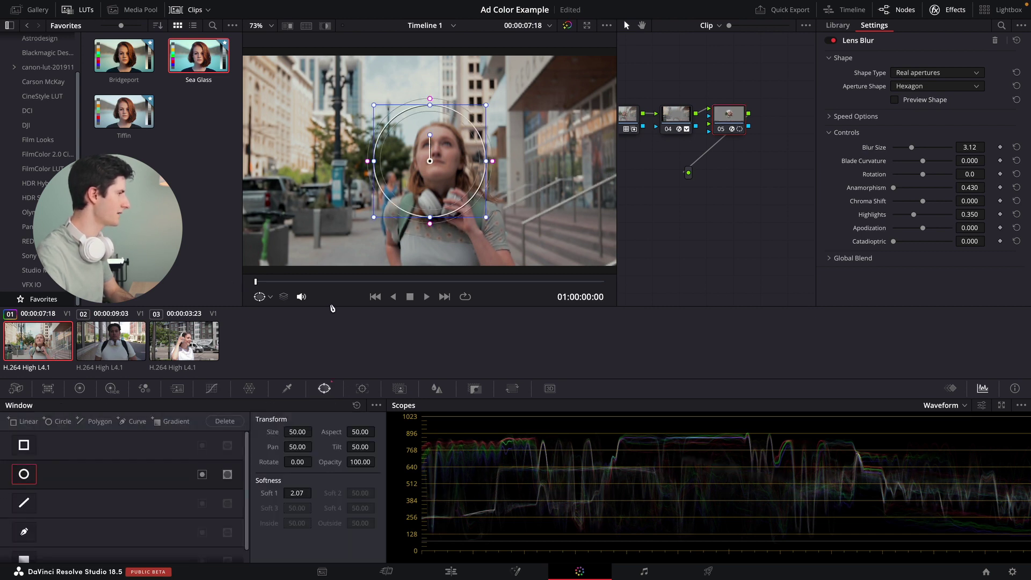
click(202, 474)
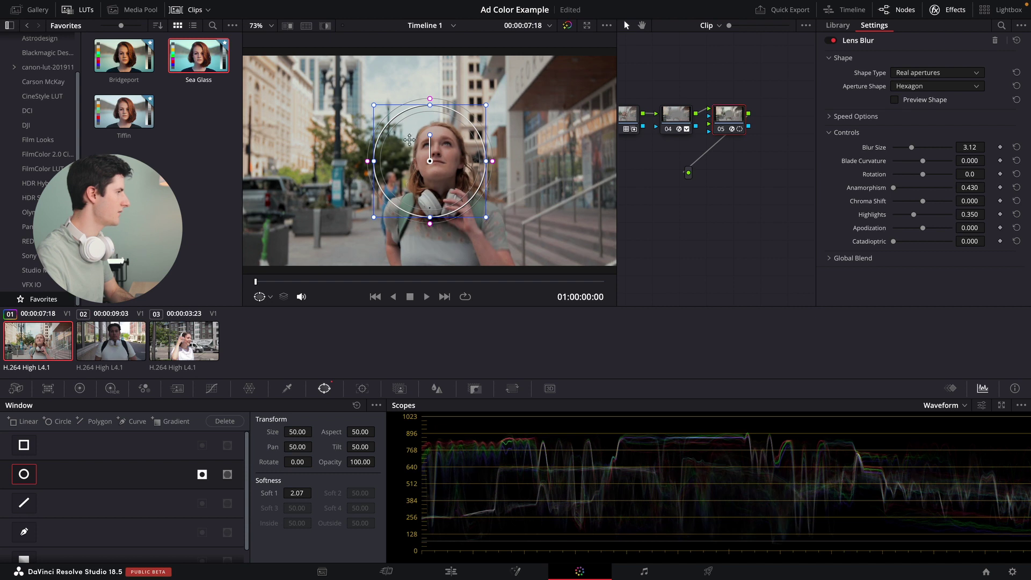
drag(368, 163, 298, 163)
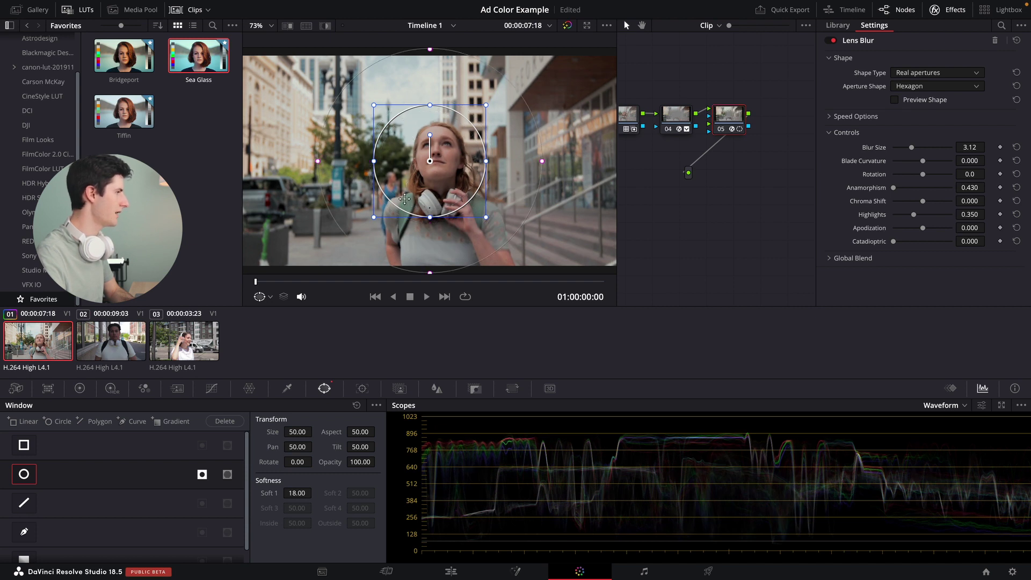
drag(375, 220, 337, 204)
drag(341, 161, 313, 162)
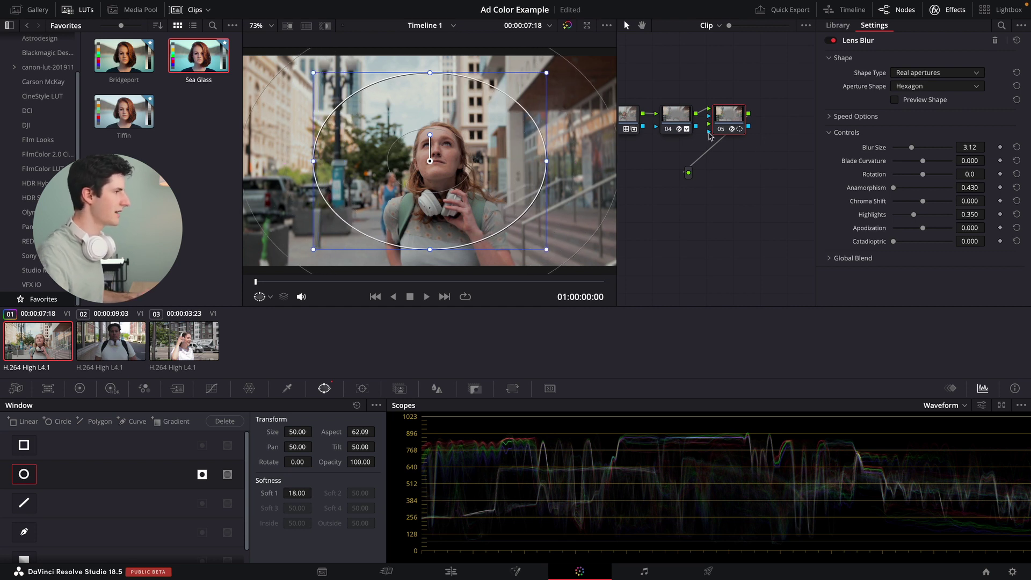
Hide the effects library and bypass and restore the whole grade to compare it with the original image
scroll(691, 172, left, 3)
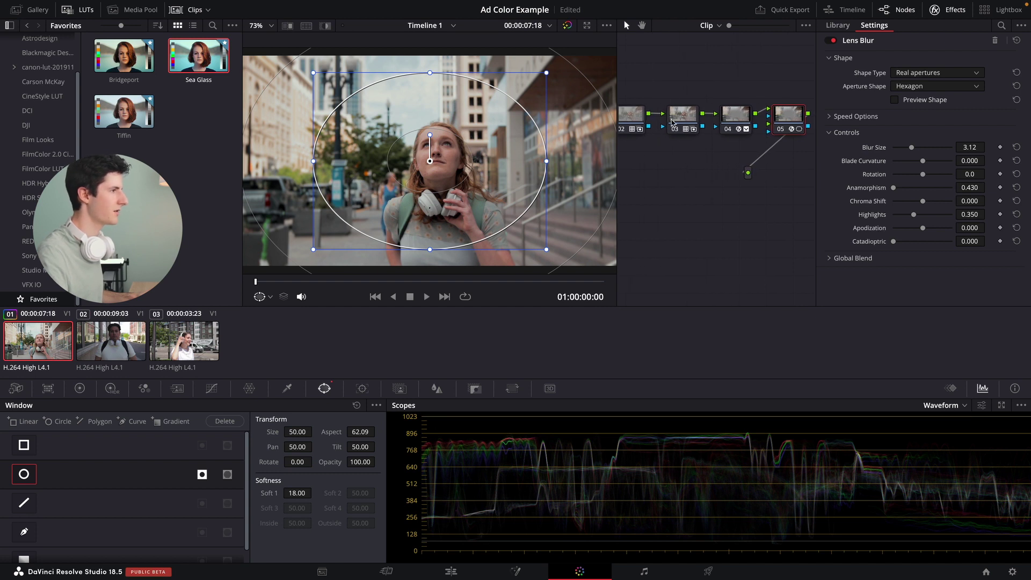
click(948, 9)
click(678, 115)
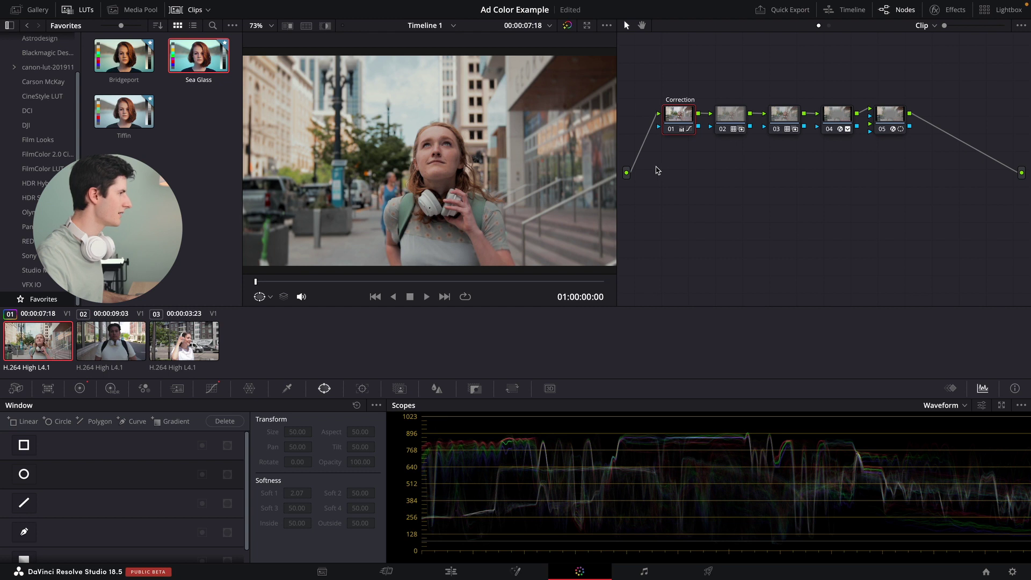
key(shift+d)
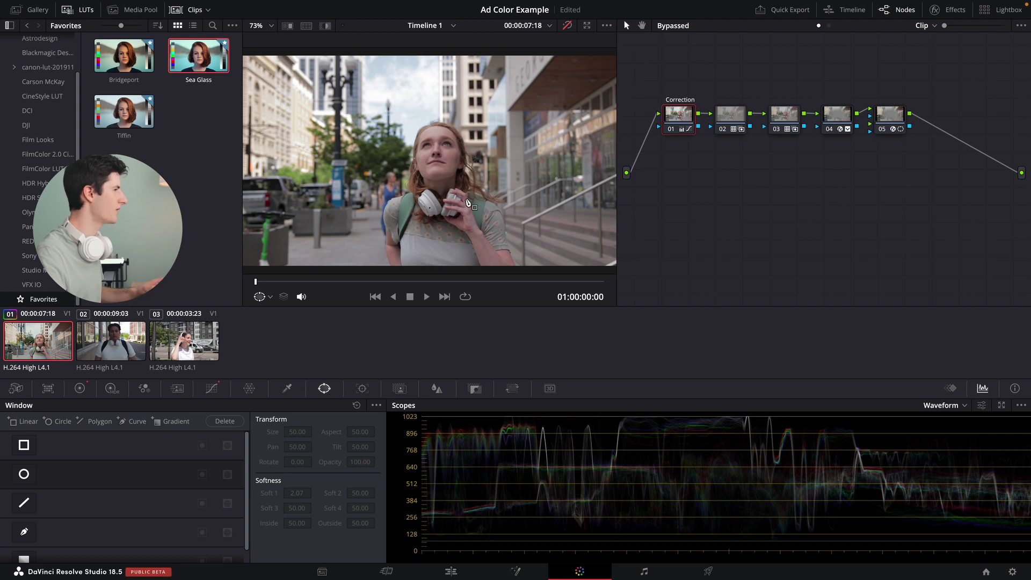
key(shift+d)
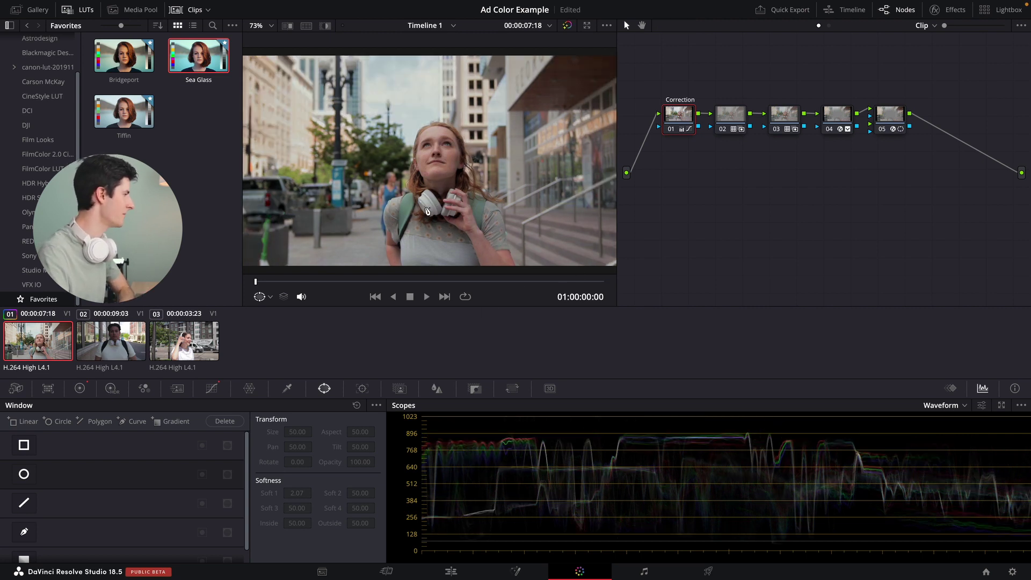
Open the second clip for grading and add four serial nodes after node 01
click(133, 337)
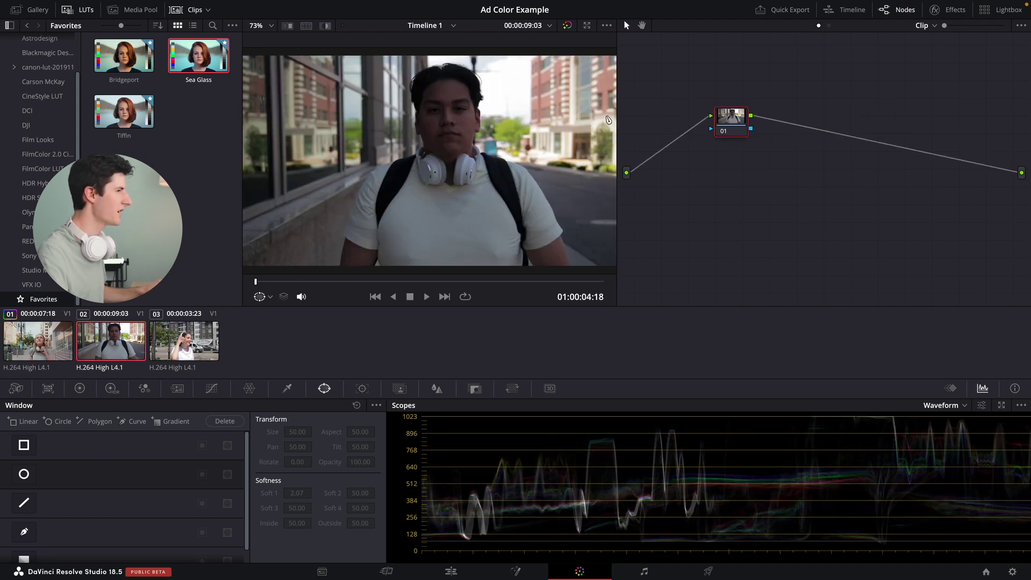
drag(734, 125, 707, 129)
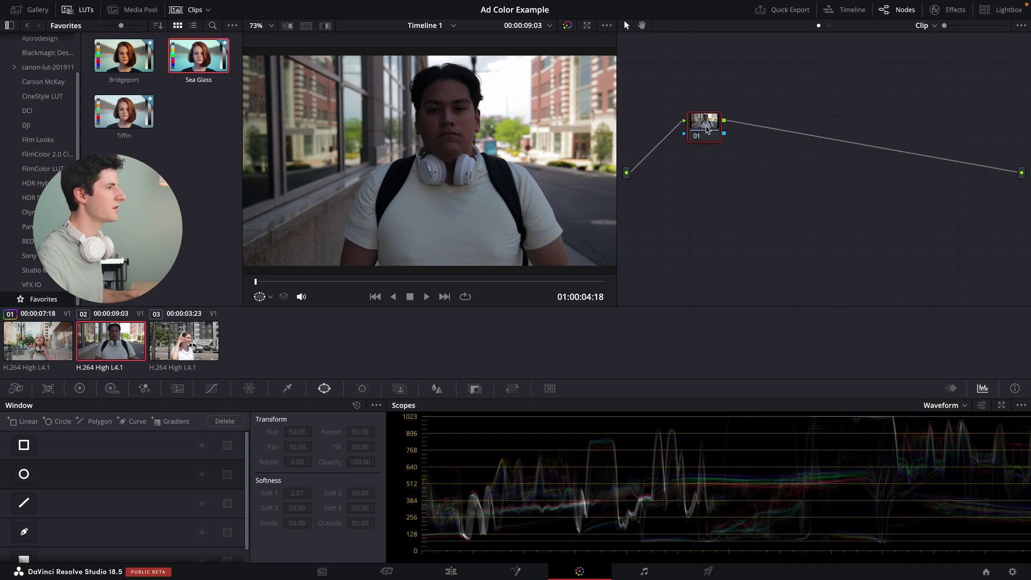
key(alt+s)
key(alt+s)
key(alt+s)
key(alt+s)
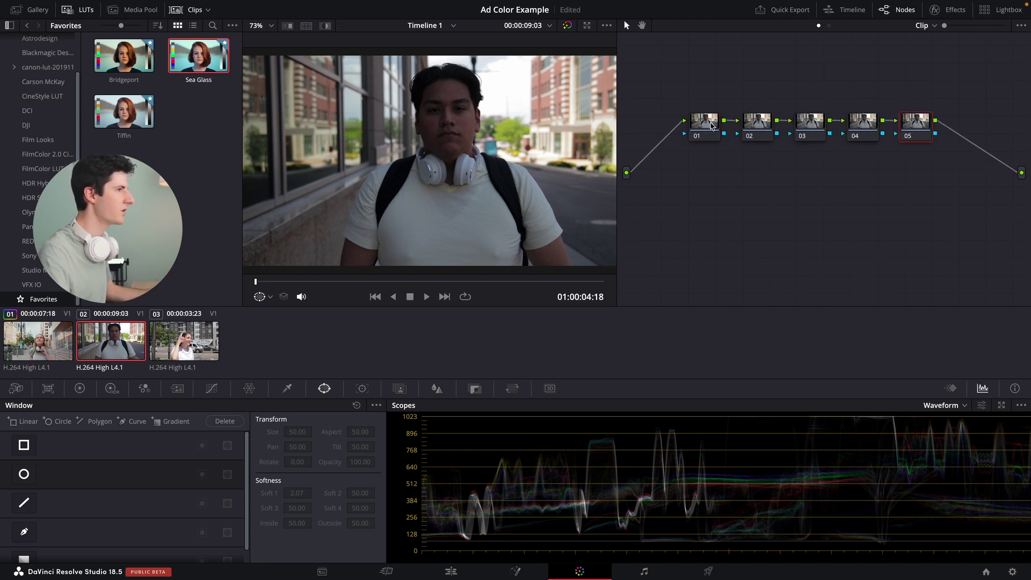
Try lifting the shadows strongly on node 01's custom curve, and reset the curve
click(712, 126)
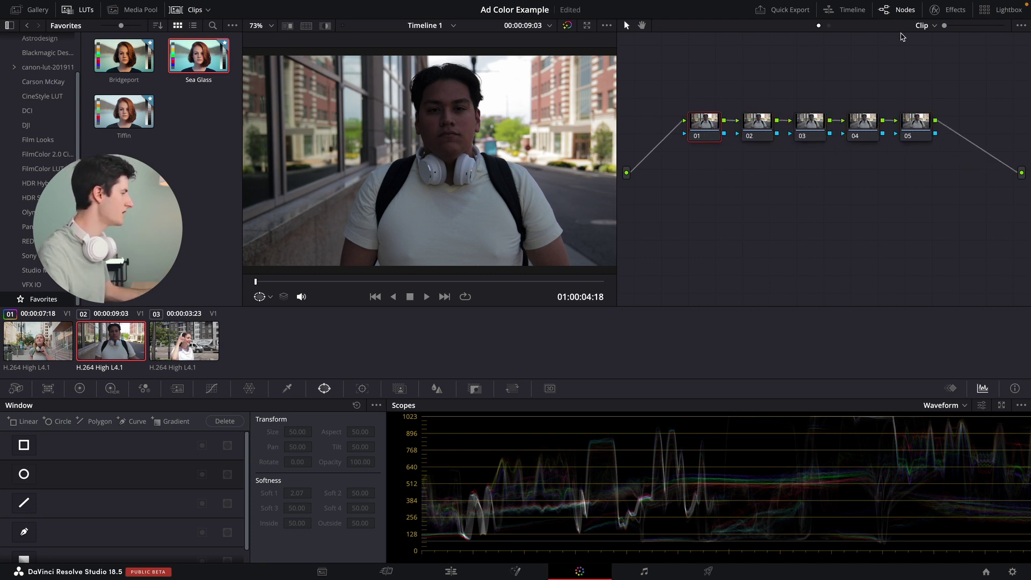
click(211, 388)
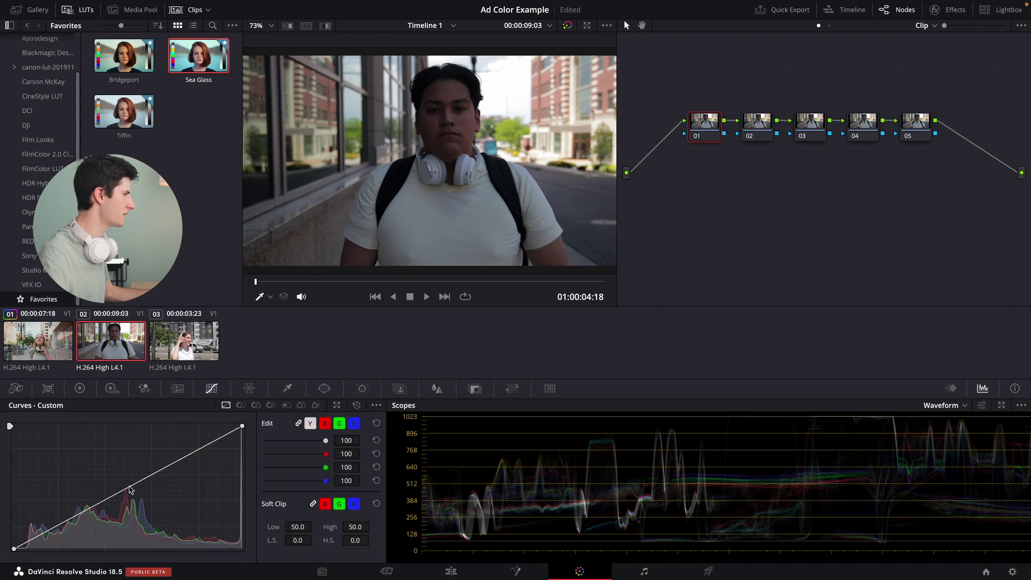
mouse_move(47, 534)
mouse_down()
mouse_move(38, 468)
mouse_move(54, 527)
mouse_up()
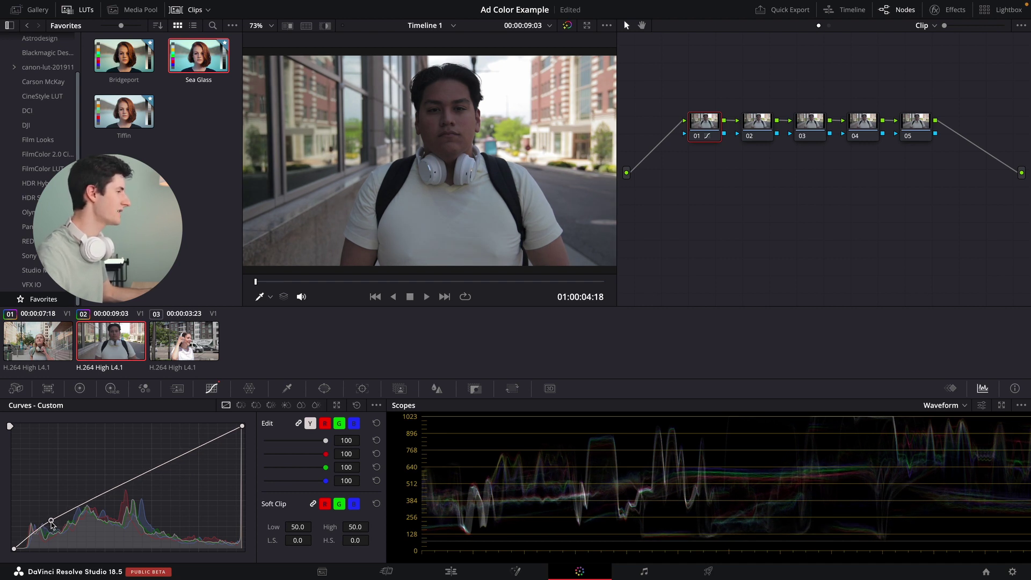
drag(52, 525, 37, 506)
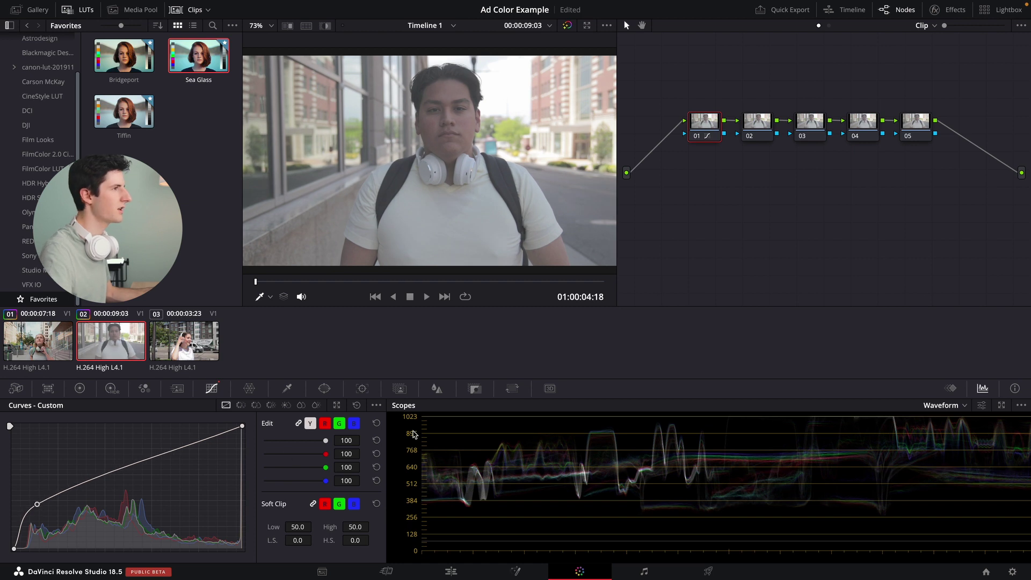
click(357, 405)
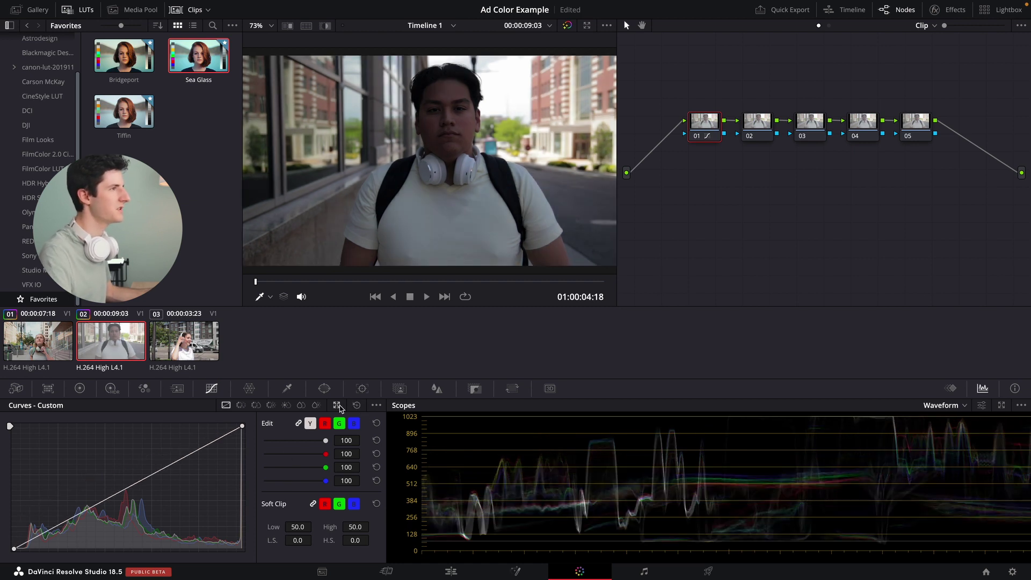
Apply the Dehaze effect to node 01 with shadow 100.0 and highlight -37.6, and hide the effect settings
click(960, 10)
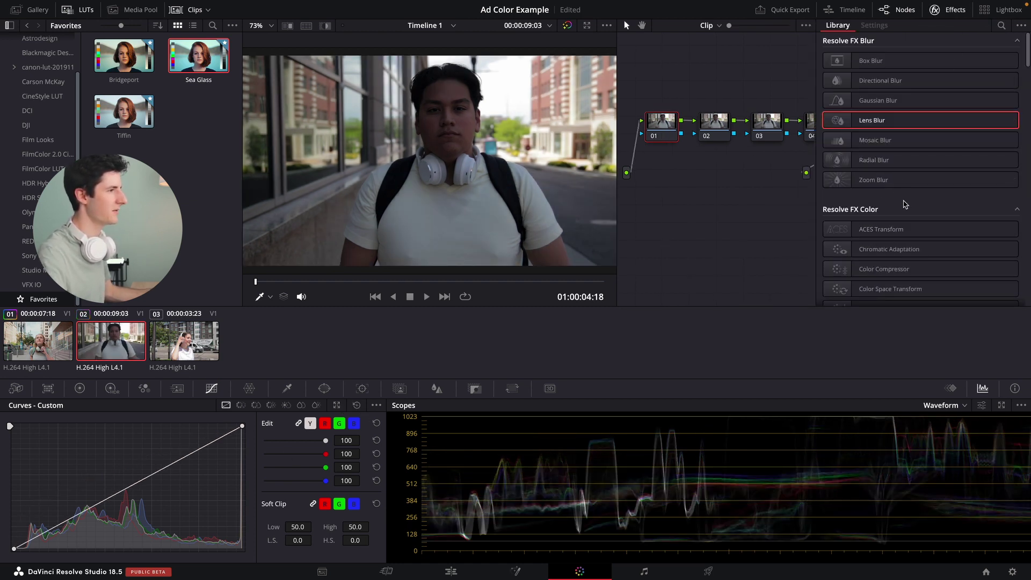
scroll(906, 204, down, 4)
drag(892, 179, 675, 134)
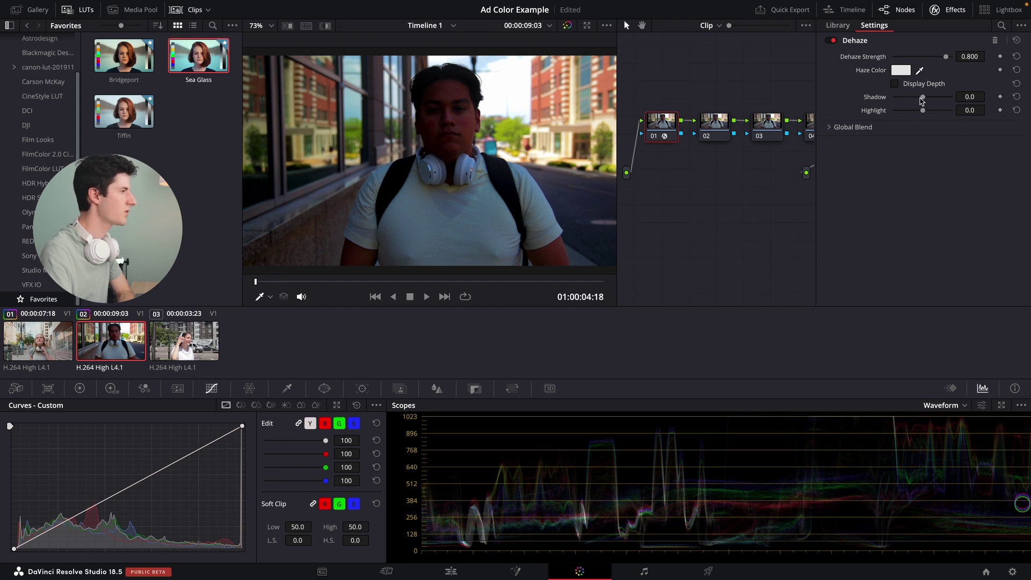
mouse_move(924, 101)
mouse_down()
mouse_move(967, 99)
mouse_move(911, 115)
mouse_up()
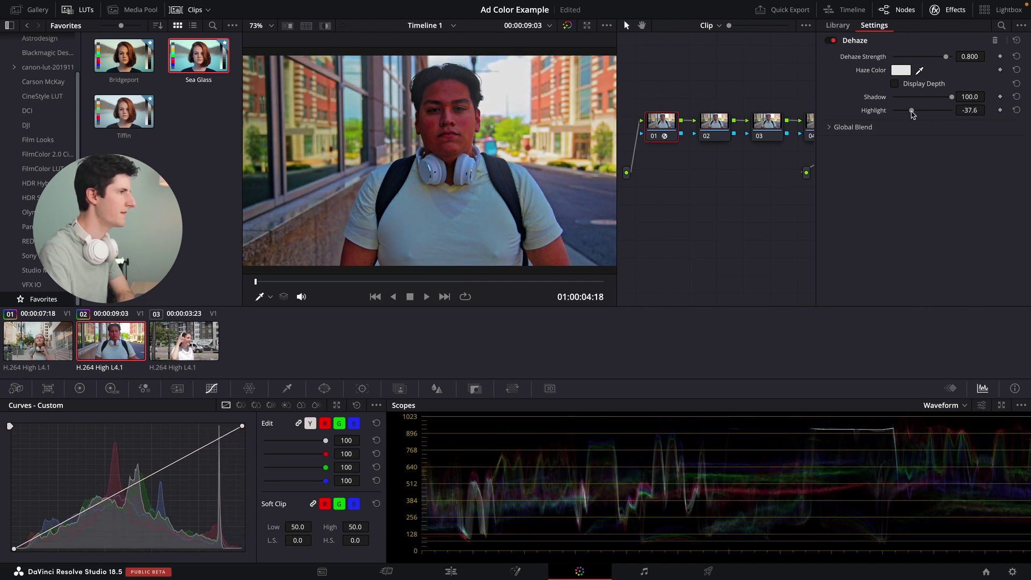
click(946, 11)
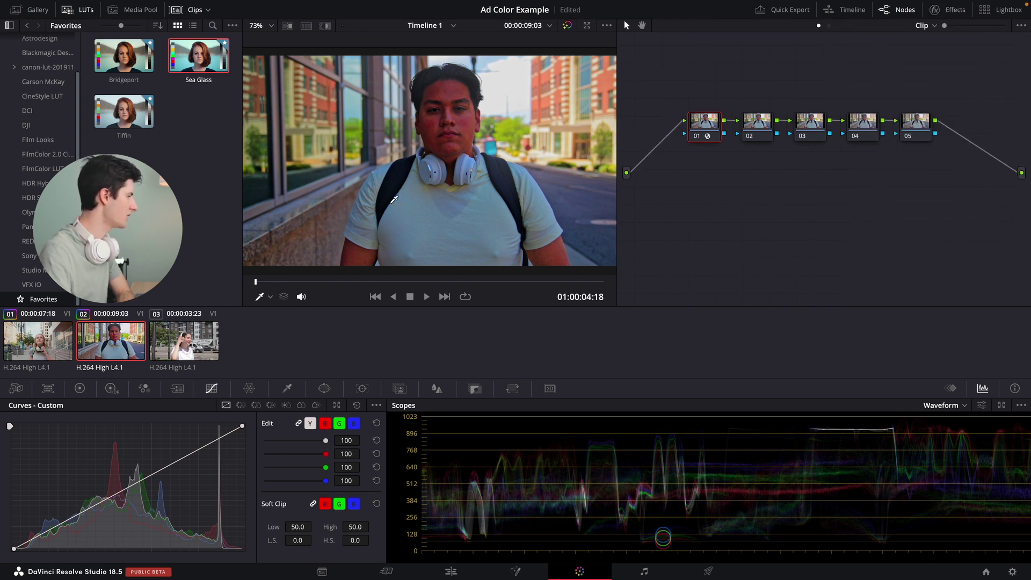
Set node 01's color boost to -42.00, and disable and re-enable the node to compare its effect
click(80, 388)
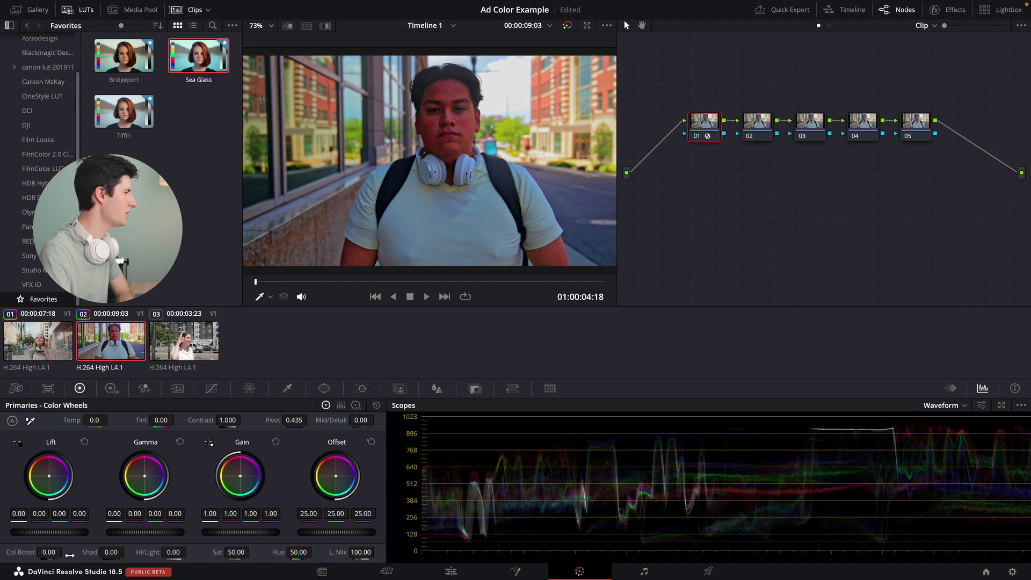
drag(49, 553, 21, 553)
mouse_move(506, 288)
mouse_down()
mouse_move(530, 289)
mouse_move(514, 289)
mouse_up()
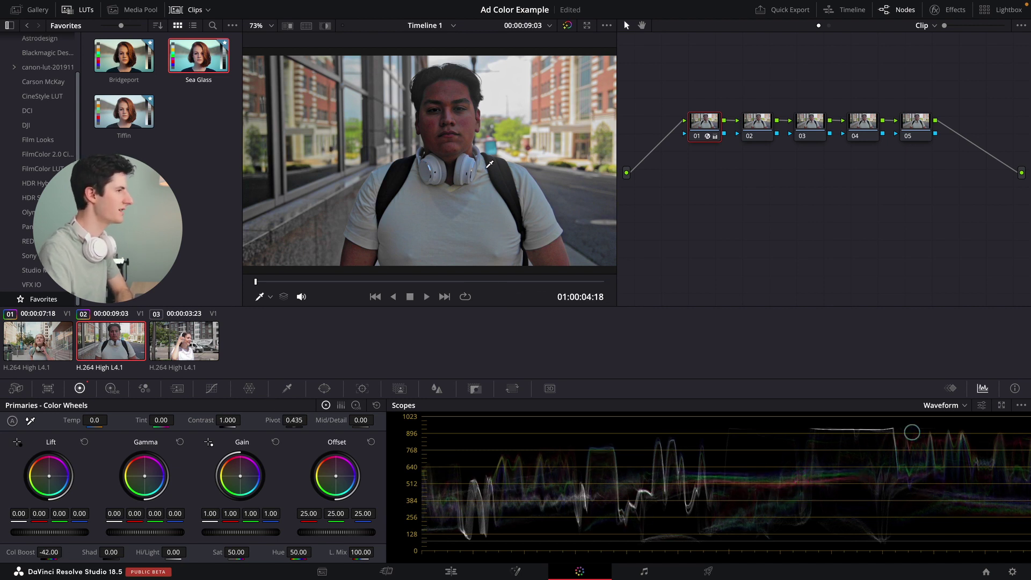
click(697, 137)
click(696, 137)
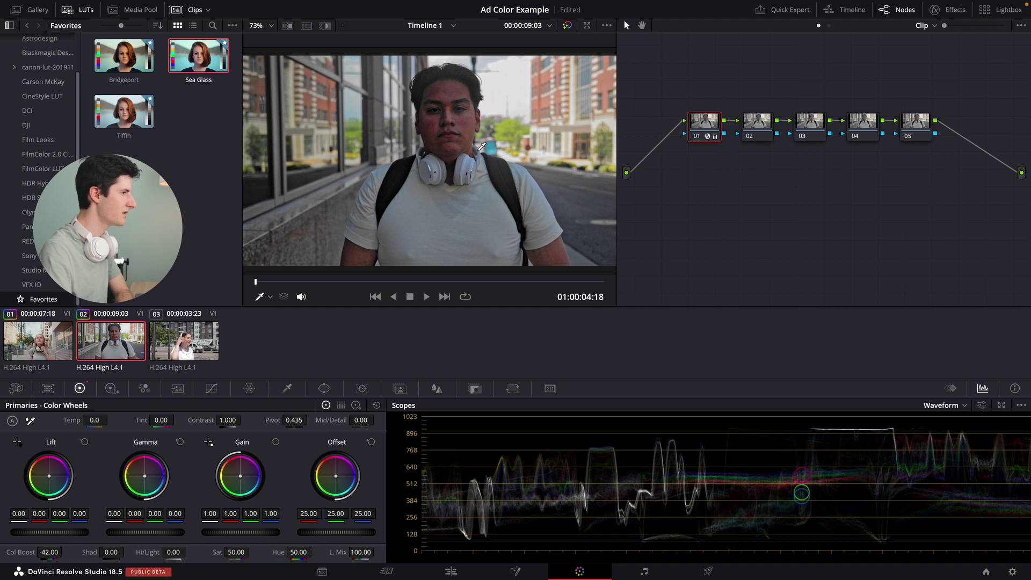
Shape node 02's custom curve by raising the shadows, midtones and highlights, moving the black point inward and lowering the white point slightly
click(756, 126)
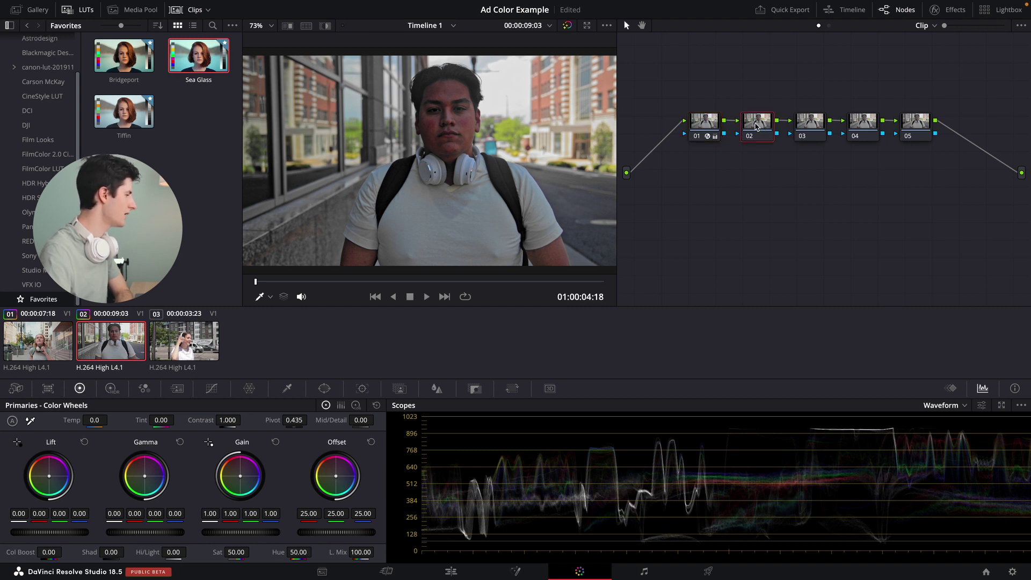
click(211, 388)
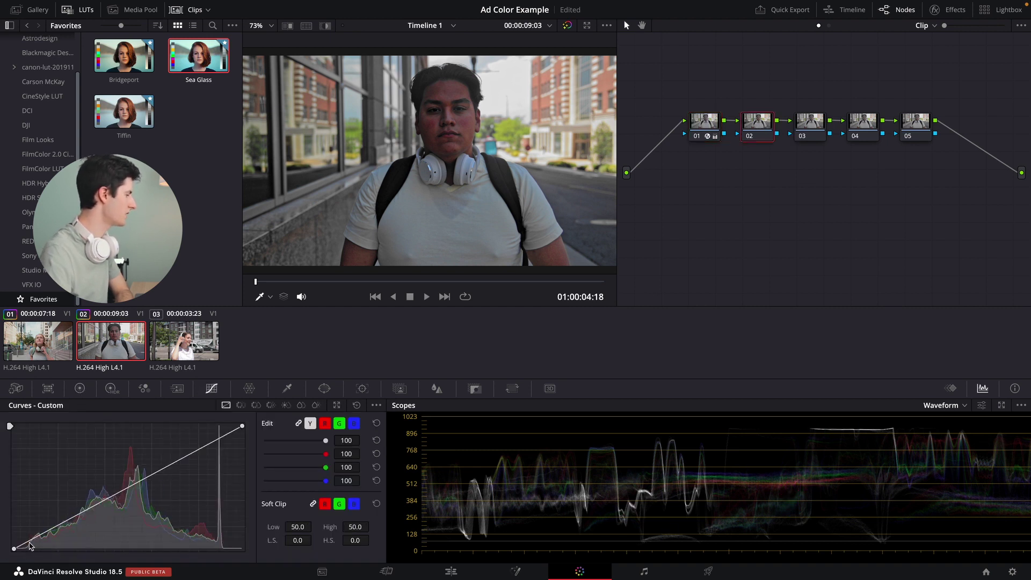
drag(52, 533, 57, 518)
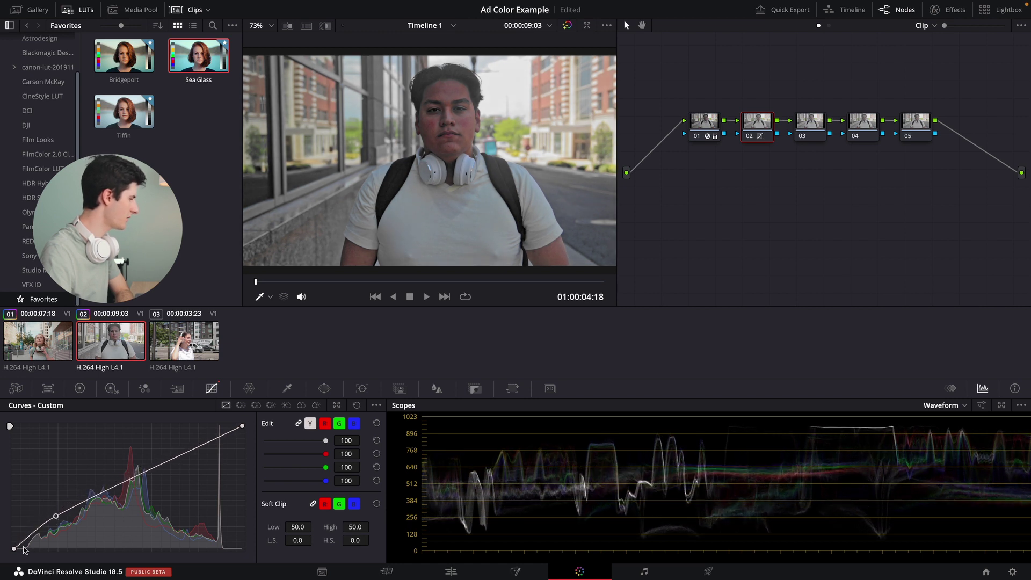
drag(15, 549, 21, 548)
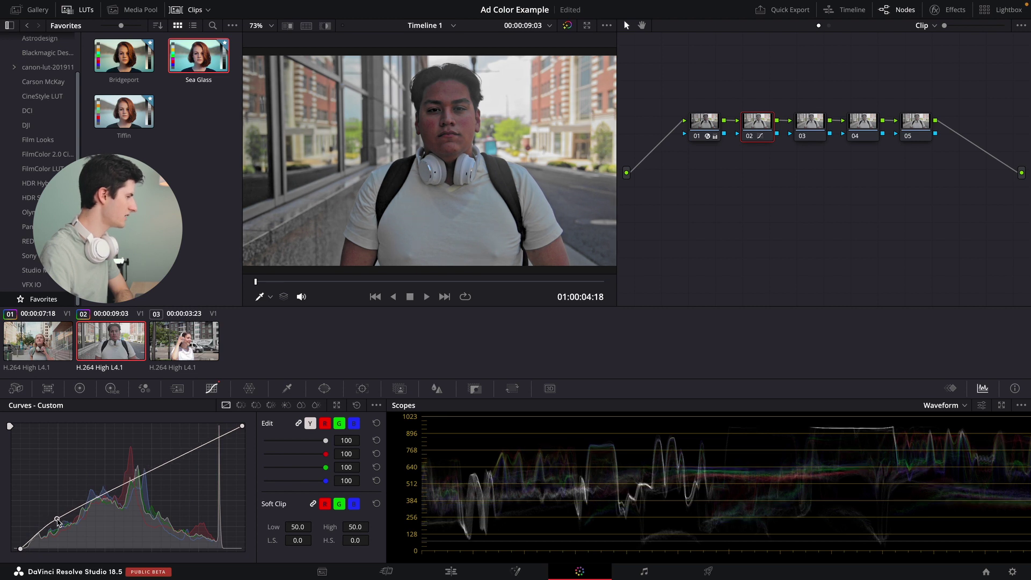
mouse_move(111, 489)
mouse_down()
mouse_move(115, 456)
mouse_move(122, 480)
mouse_up()
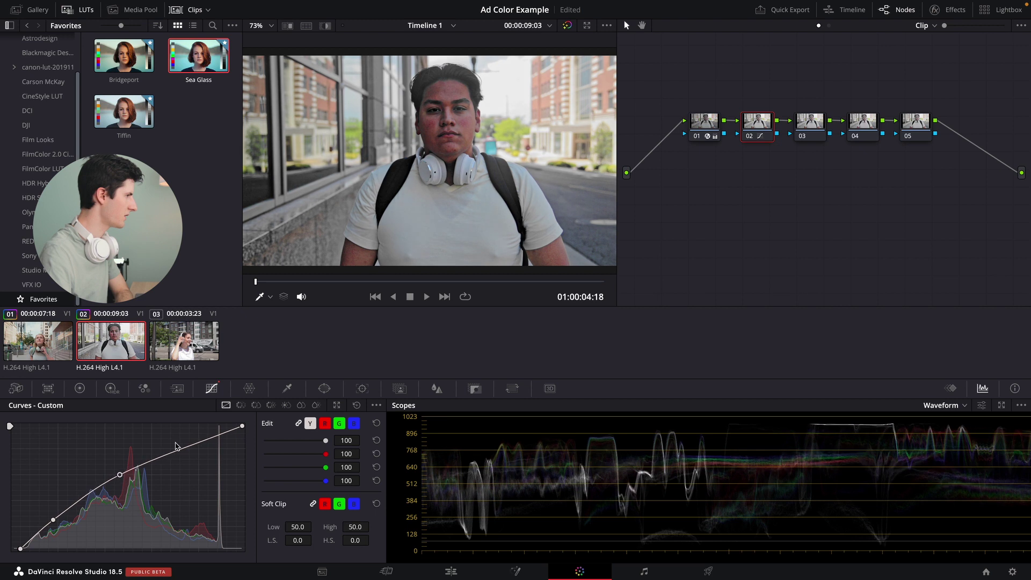
drag(185, 449, 182, 441)
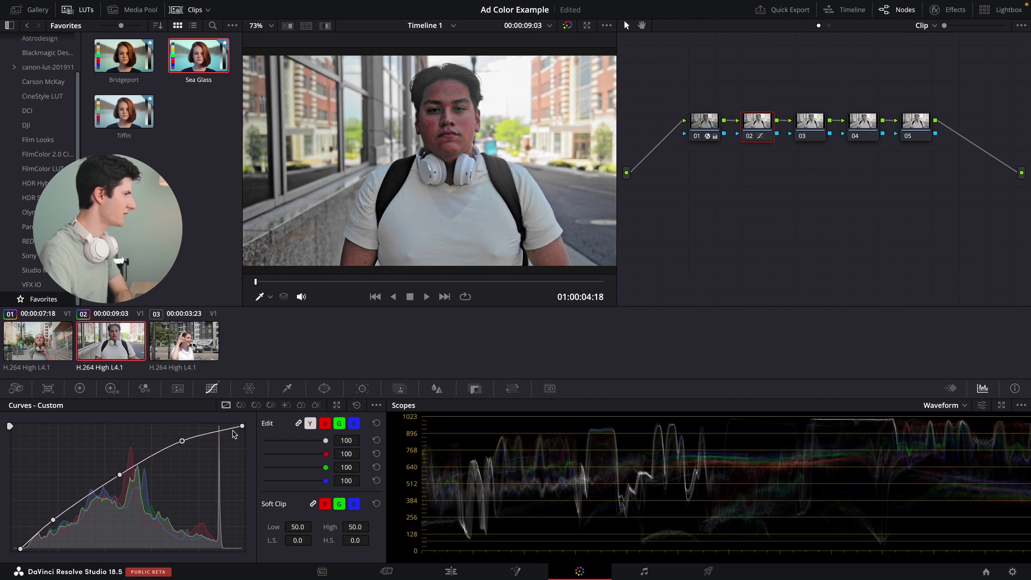
drag(241, 428, 247, 436)
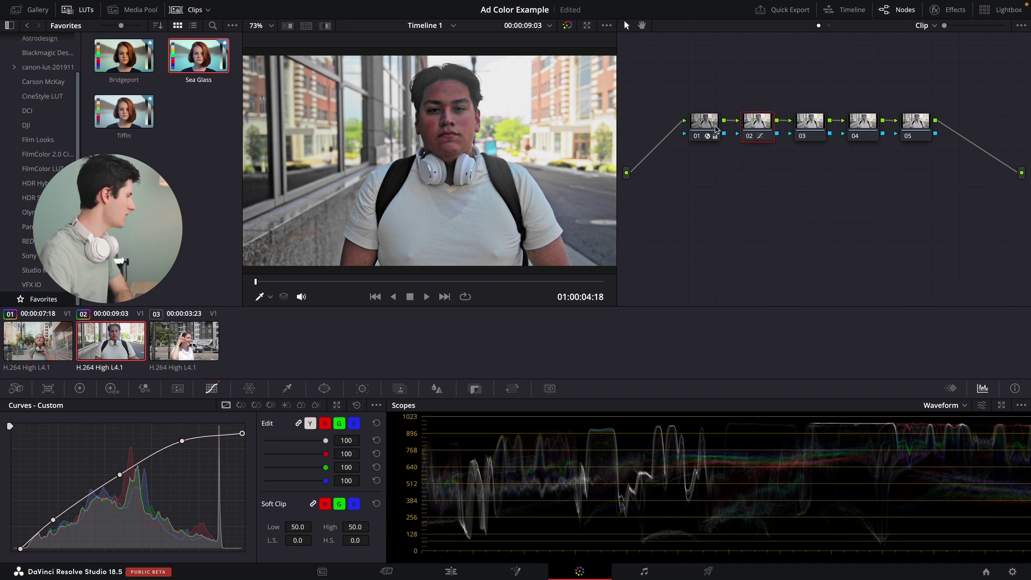
Set node 02's color boost to 18.00 and warm the lift to red 0.01 and blue -0.02
click(79, 388)
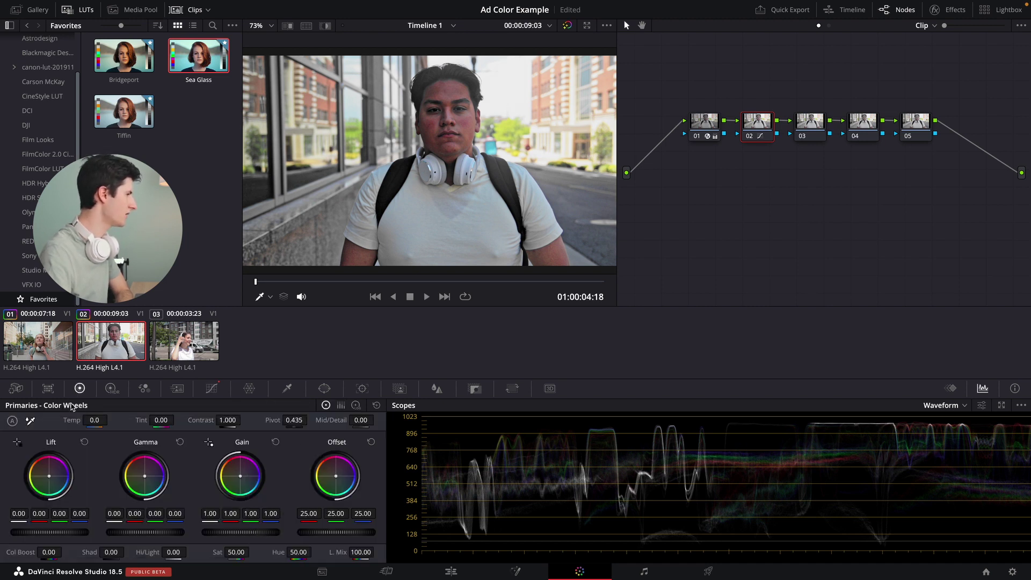
drag(49, 552, 62, 553)
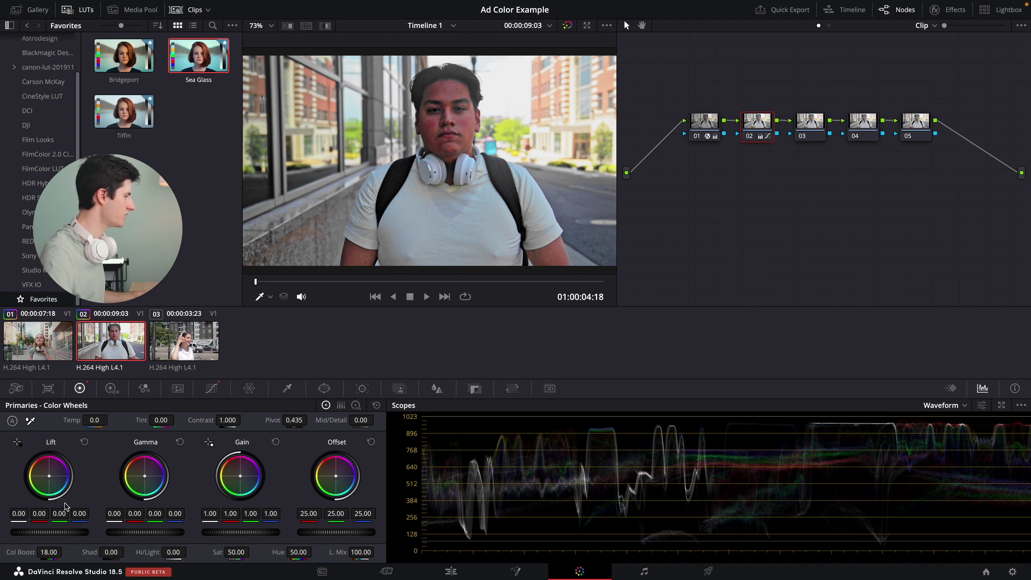
drag(49, 480, 43, 477)
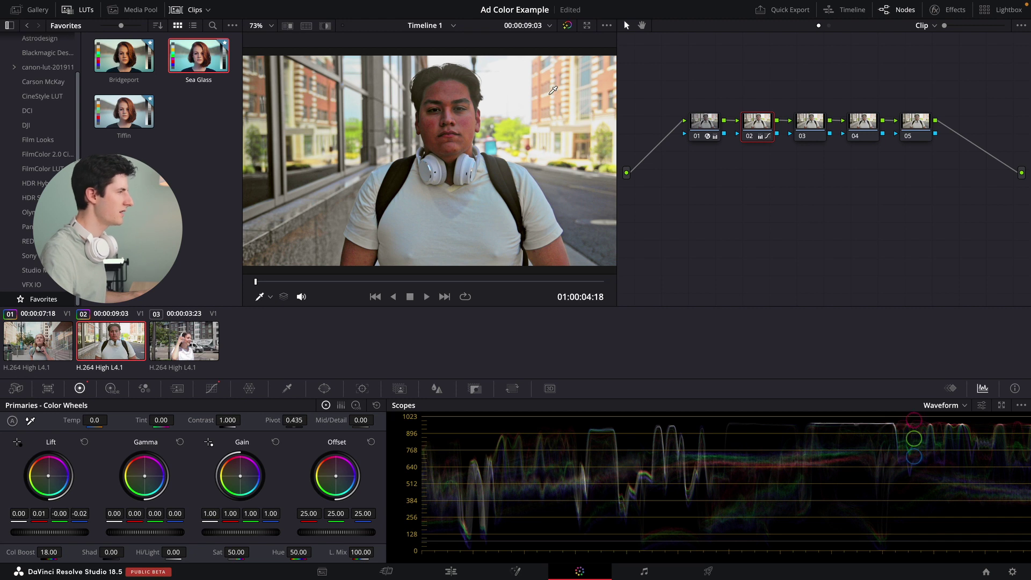
Apply the Bridgeport LUT to node 03 and reduce its key output gain to 0.467
click(815, 130)
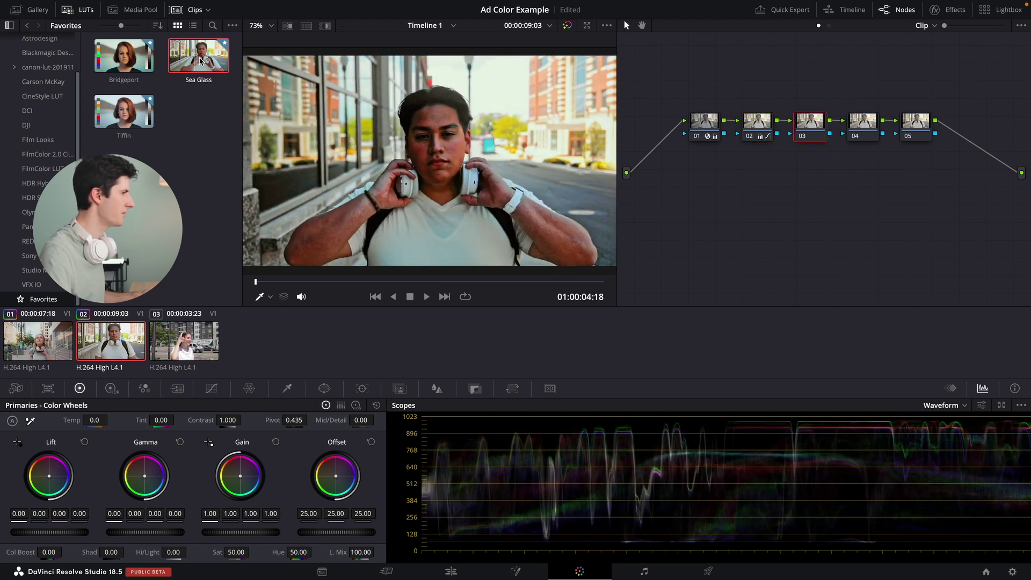
double_click(144, 64)
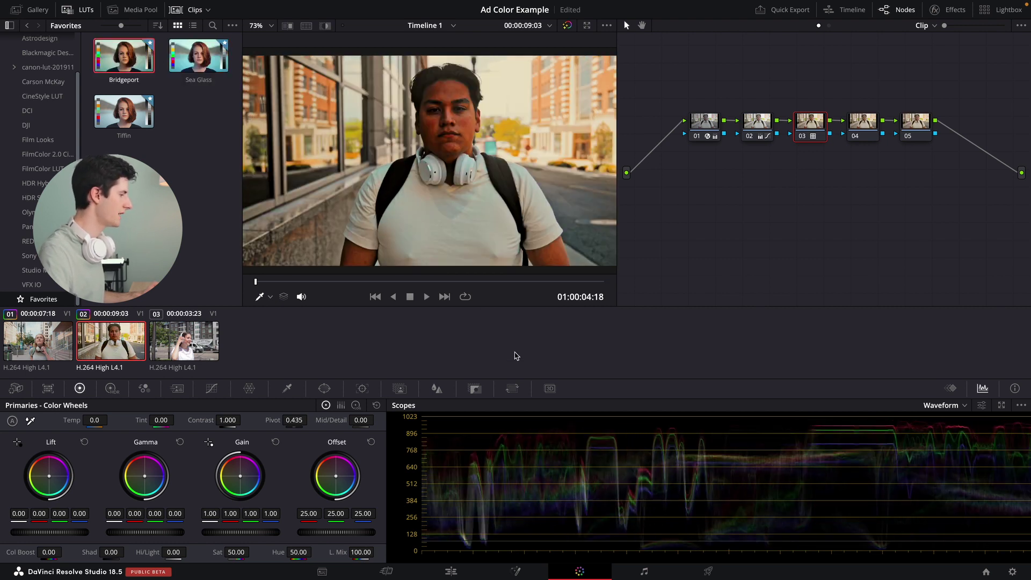
click(475, 388)
drag(267, 494, 271, 493)
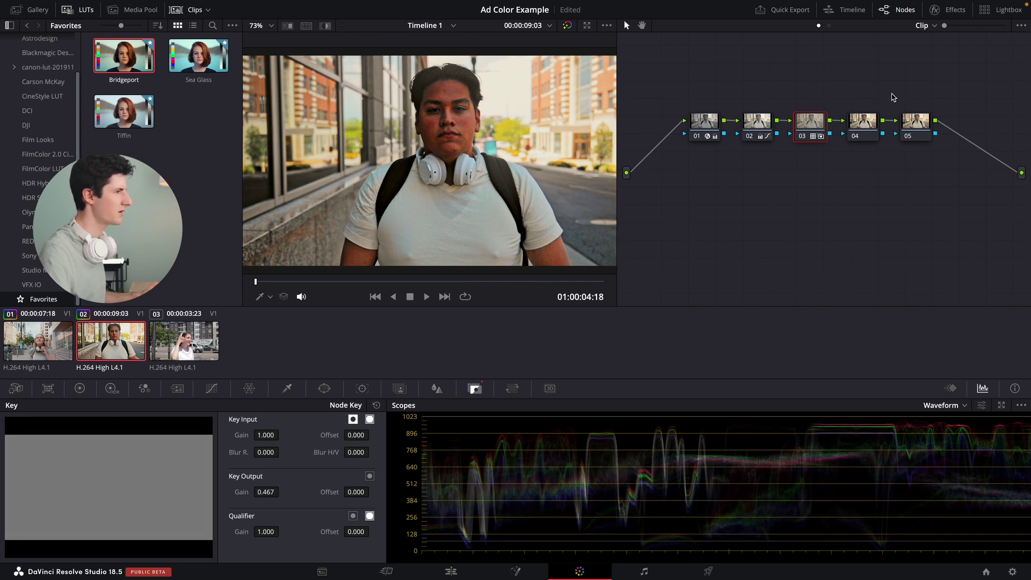
Look at the first clip's node setup for reference and return to the second clip
click(861, 122)
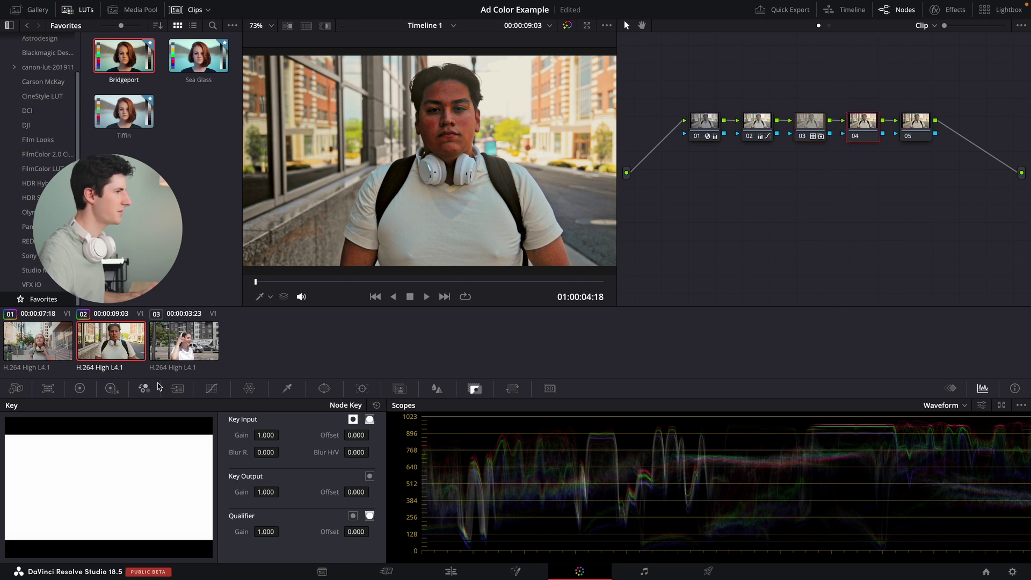
click(51, 345)
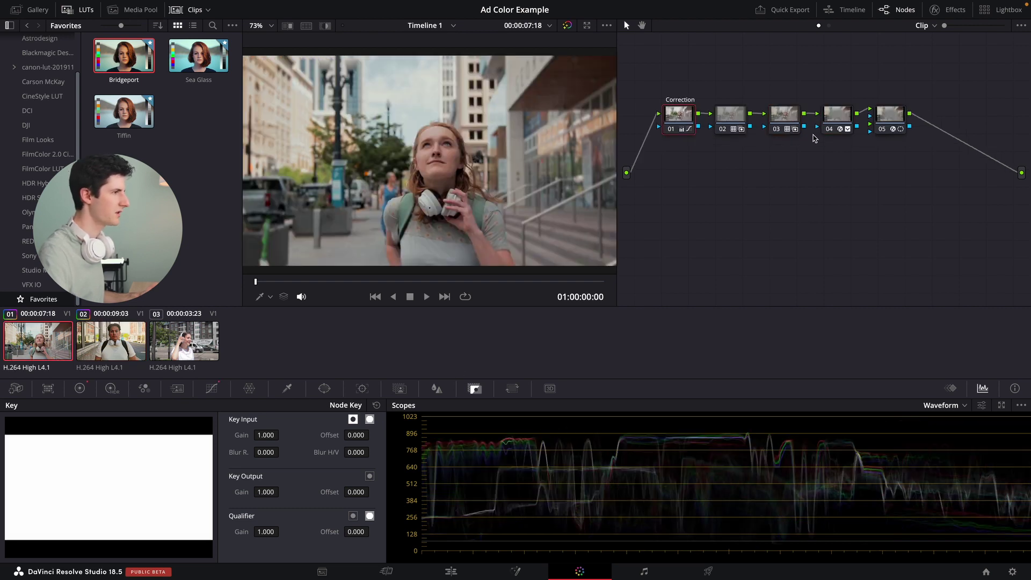
key(Down)
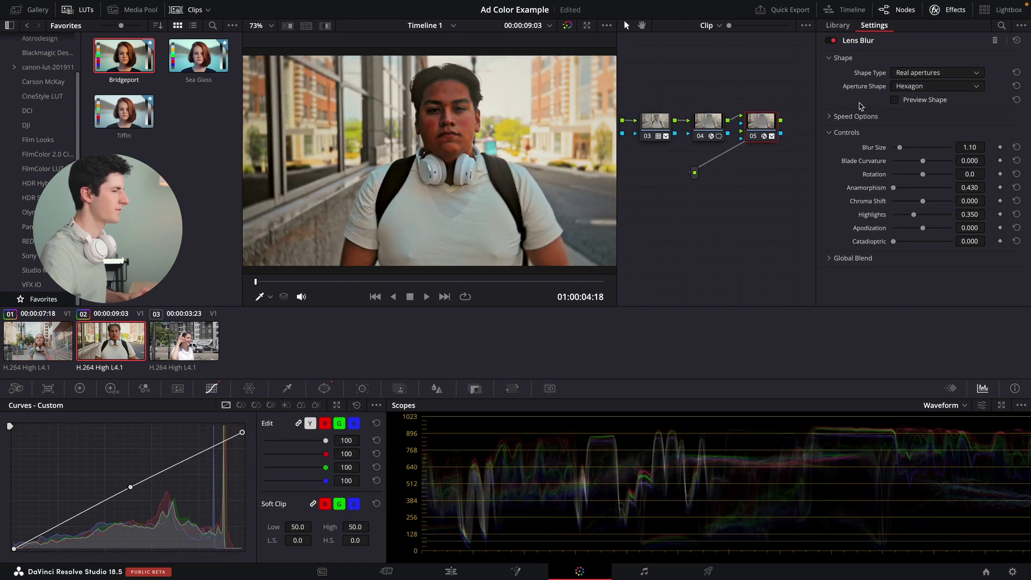
Hide the Lens Blur settings and bypass and restore the second clip's whole grade to compare it with the original
click(952, 9)
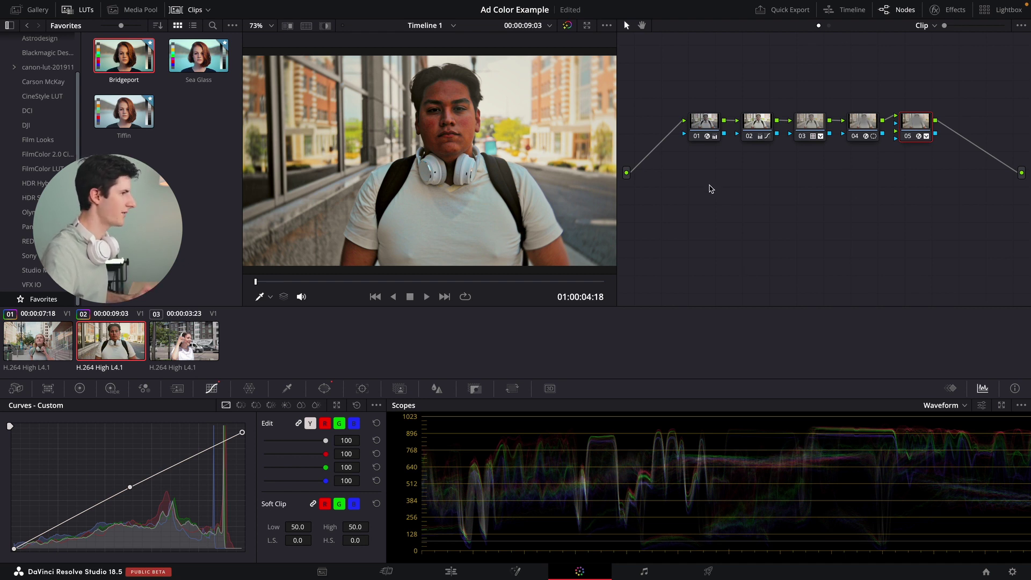
key(ctrl+d)
key(ctrl+d)
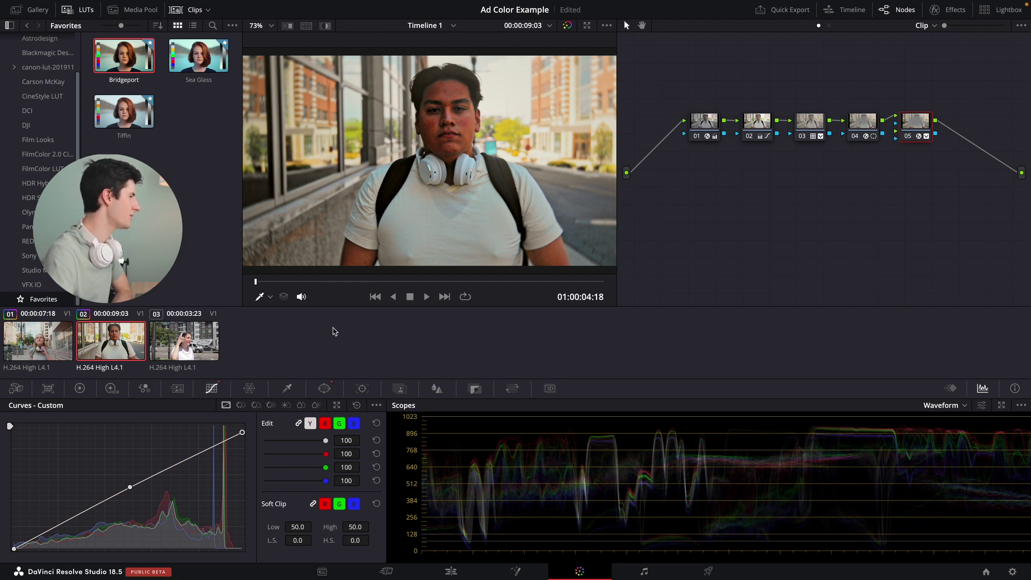
Open the third clip and apply the Bridgeport LUT to node 02 and the Sea Glass LUT to node 03
click(197, 351)
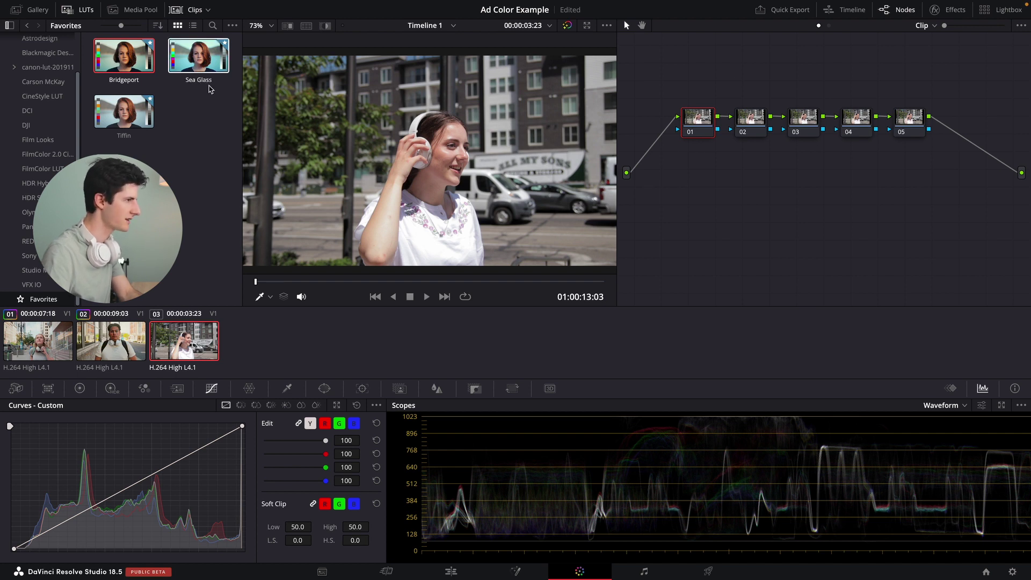
click(749, 125)
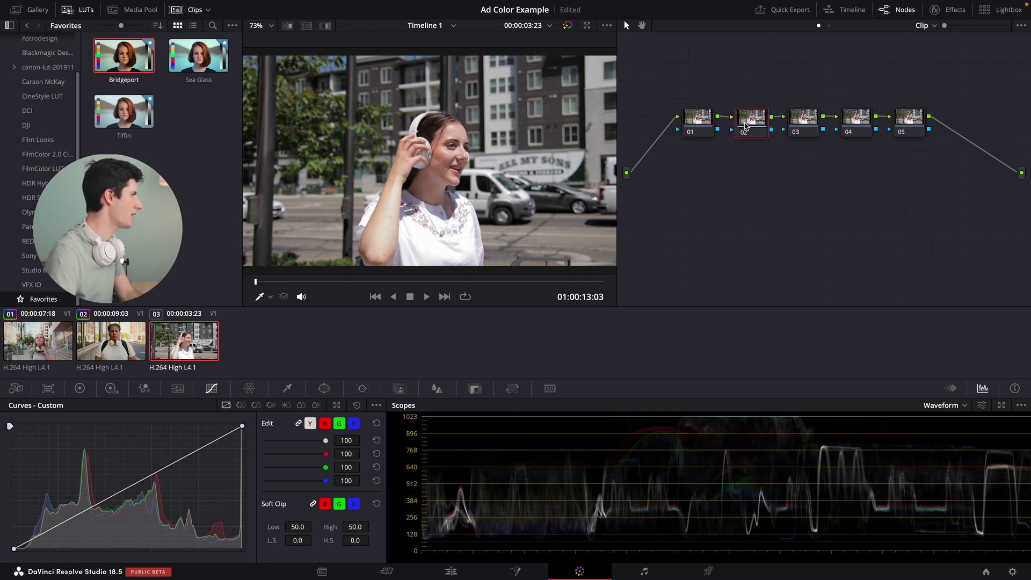
drag(122, 66, 762, 131)
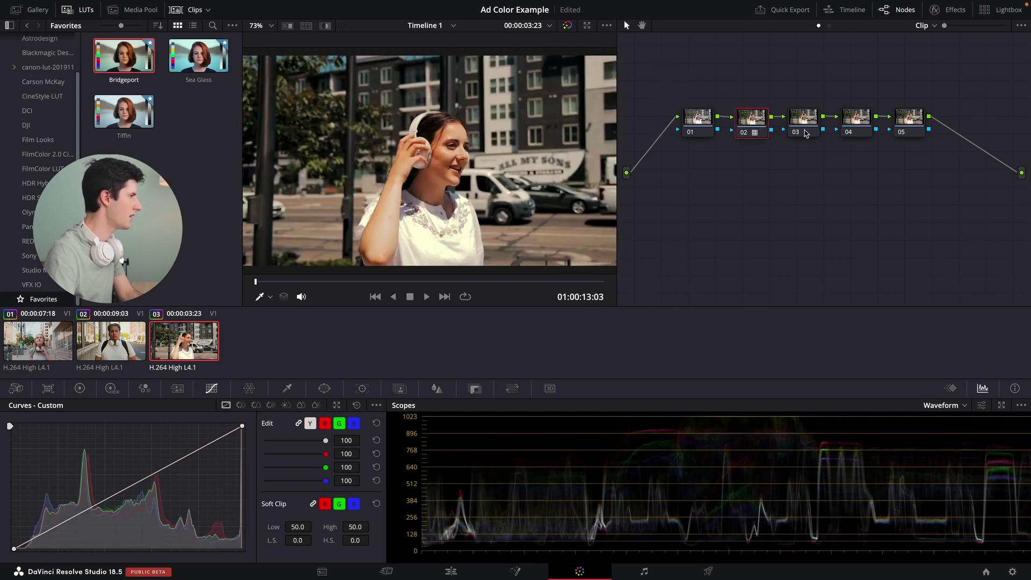
click(806, 119)
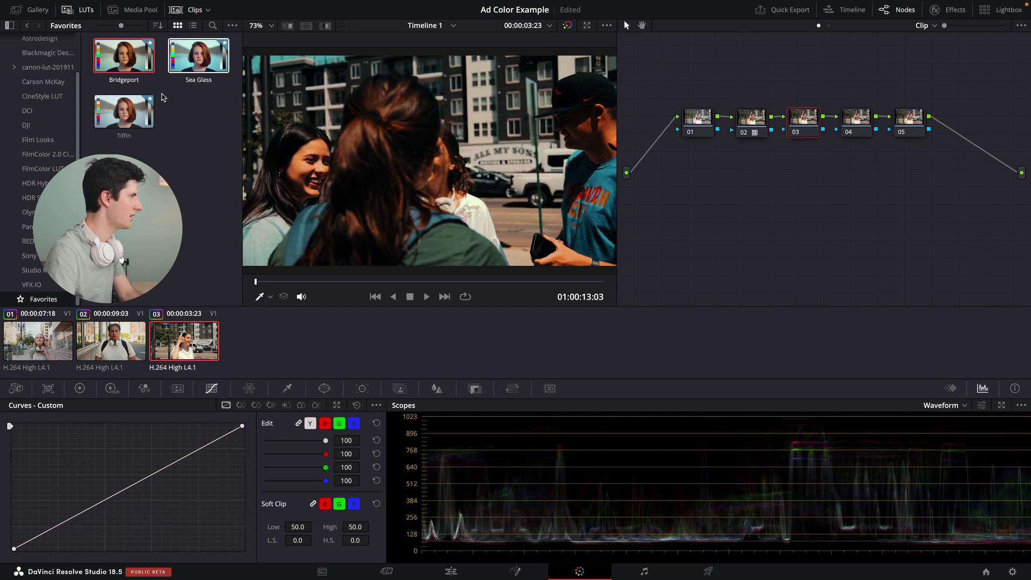
drag(199, 55, 806, 120)
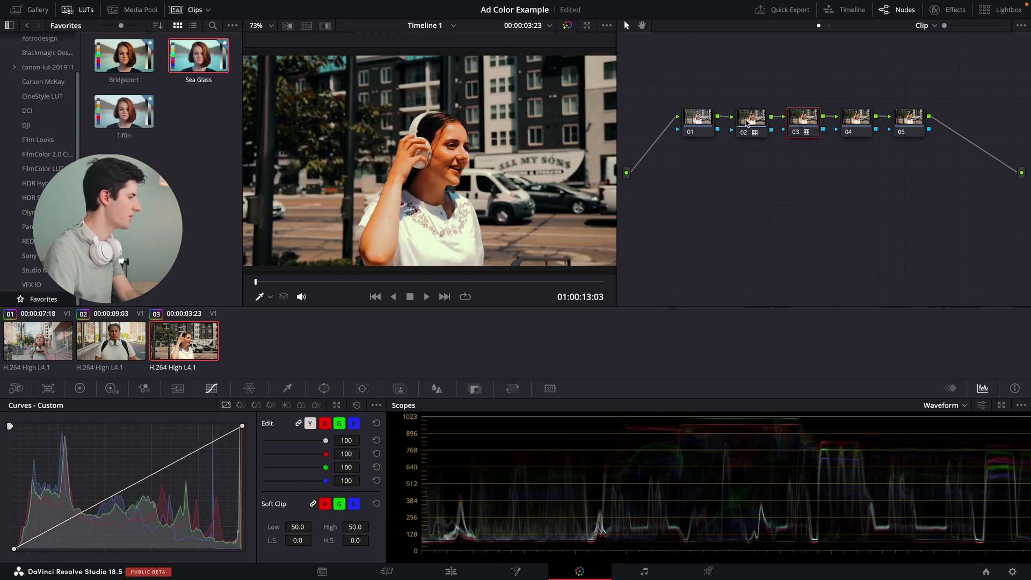
Blend the third clip's LUTs by setting the key output gain to 0.367 on node 02 and 0.310 on node 03
click(760, 132)
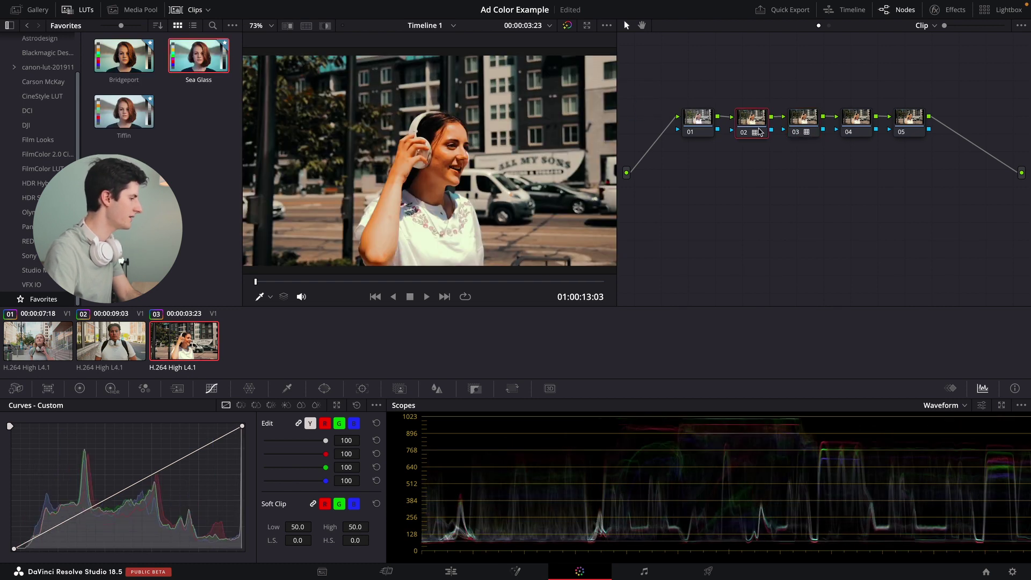
click(475, 388)
drag(261, 492, 334, 460)
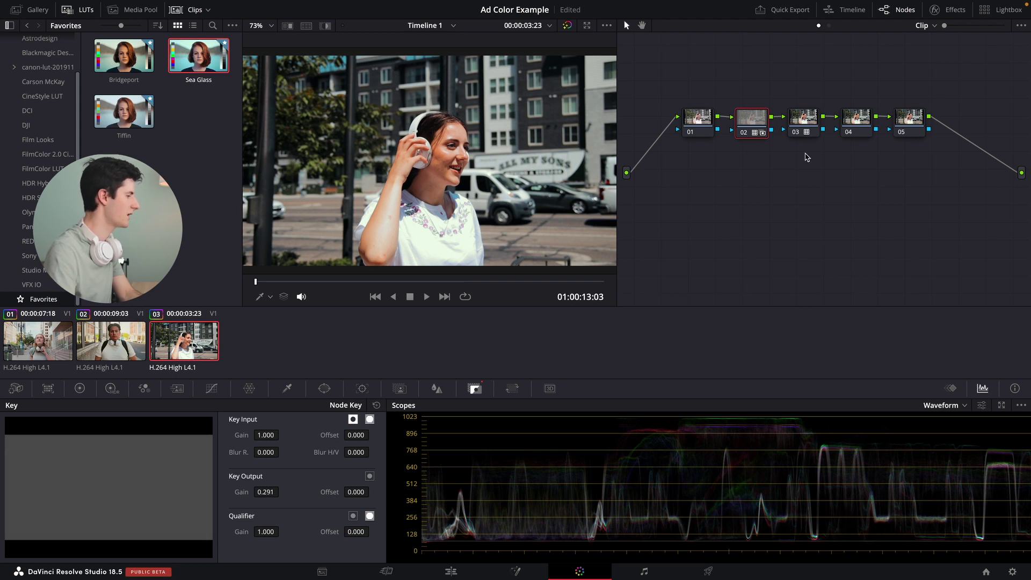
click(791, 119)
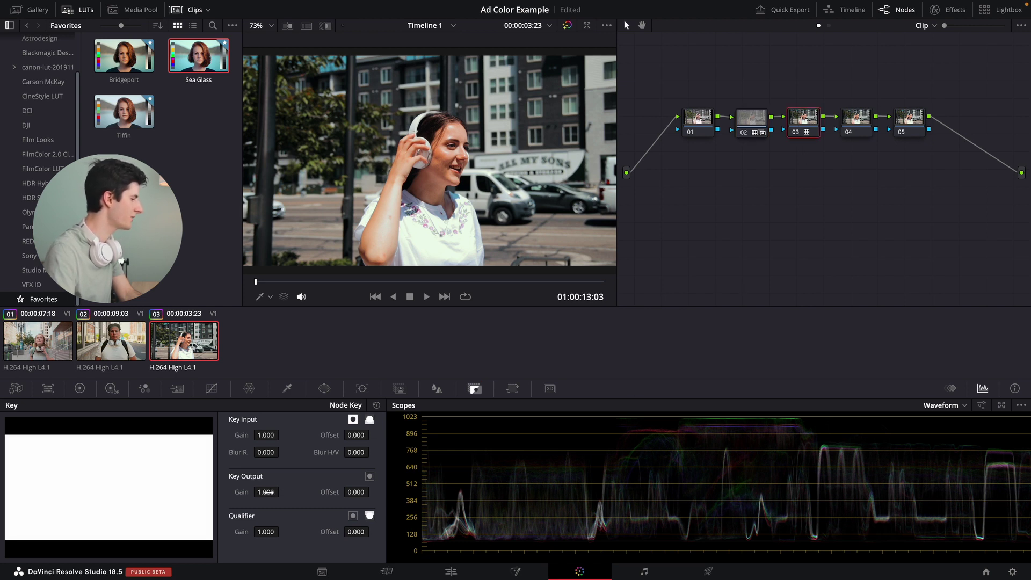
drag(266, 491, 407, 369)
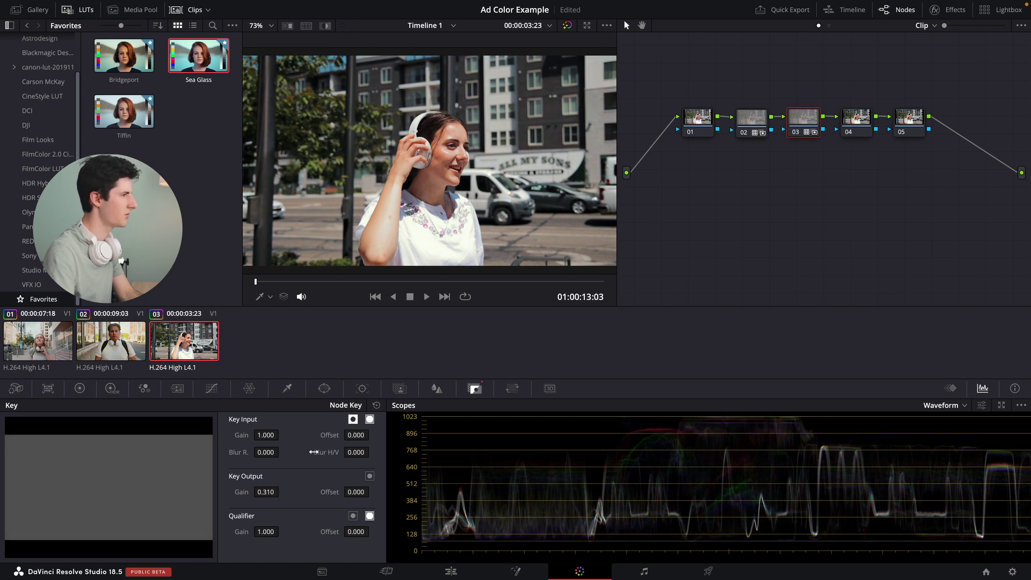
click(757, 125)
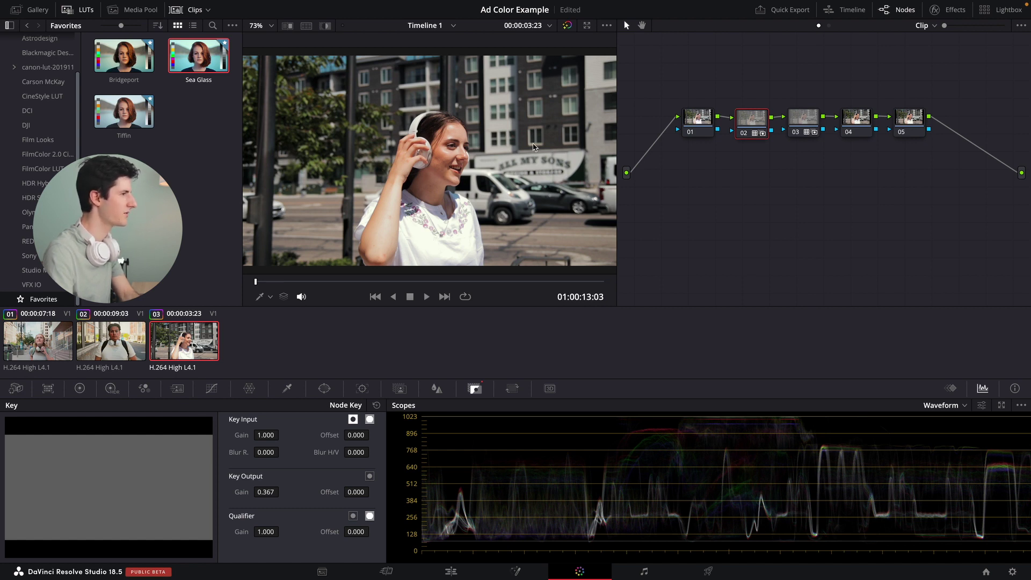
Shape node 01's custom curve on the third clip by lowering the white point and slightly lifting the upper tones and shadows
click(708, 122)
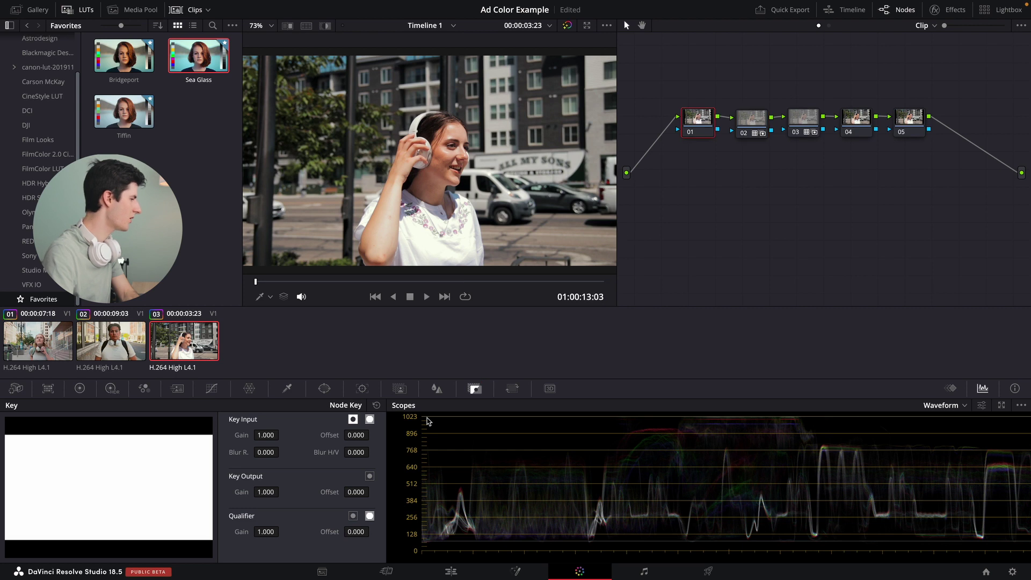
click(210, 389)
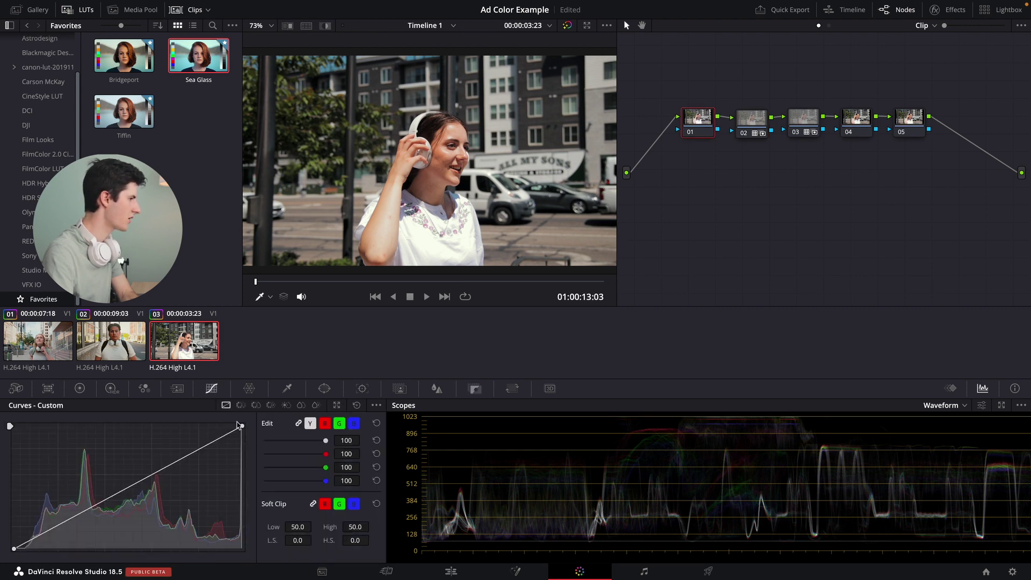
drag(242, 427, 243, 439)
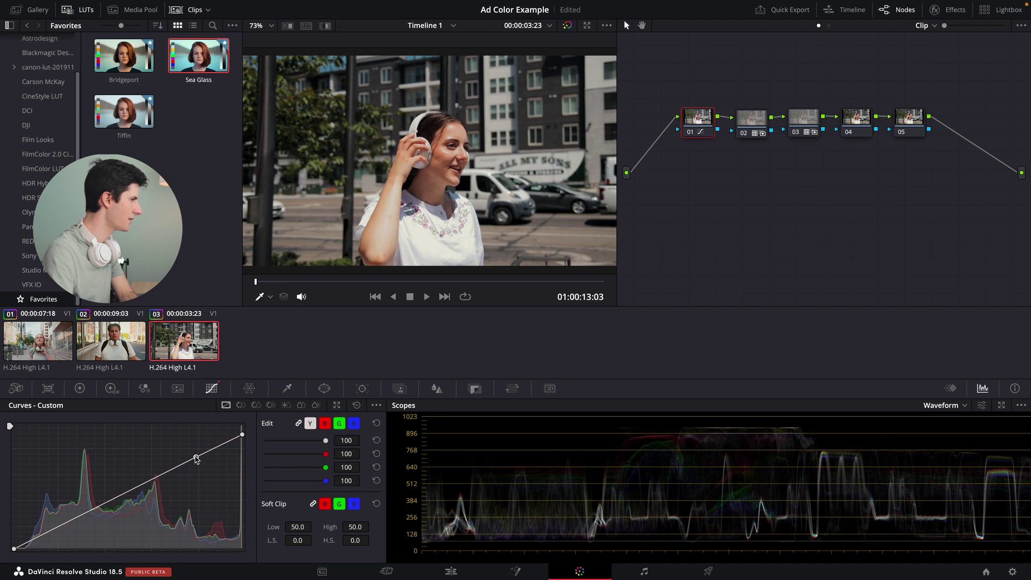
drag(191, 460, 192, 452)
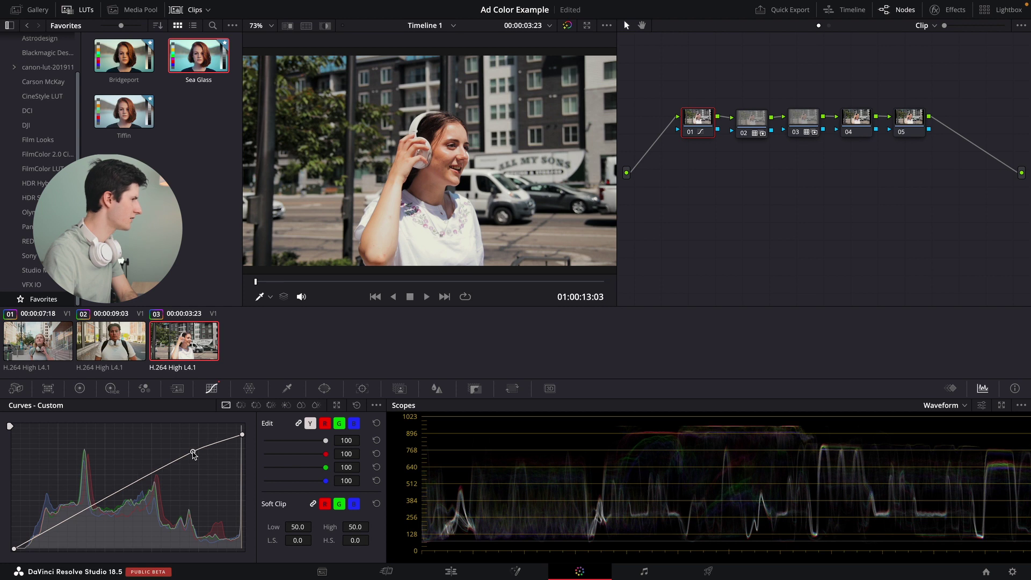
mouse_move(84, 509)
mouse_down()
mouse_move(86, 498)
mouse_move(89, 508)
mouse_up()
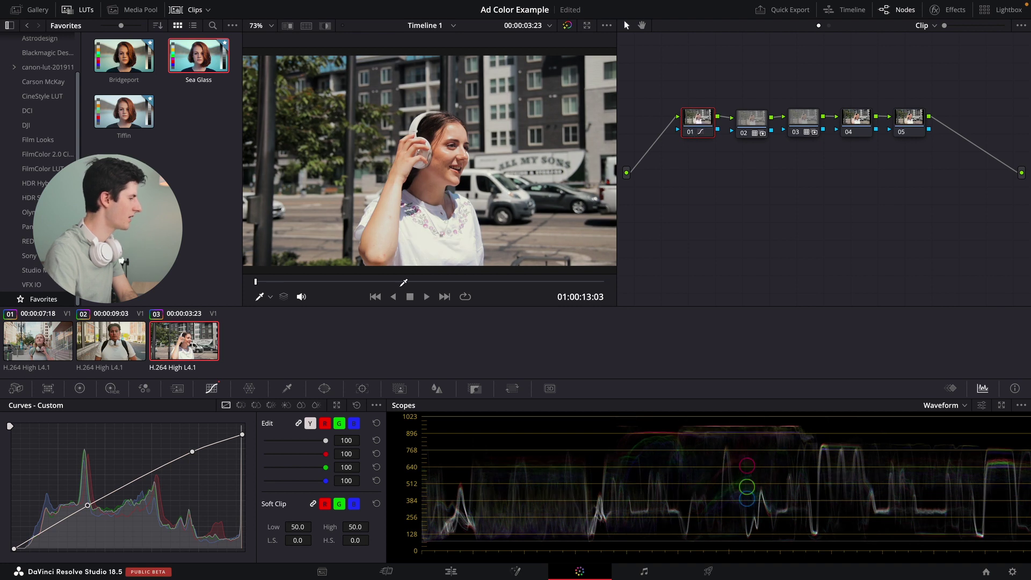
drag(242, 435, 244, 438)
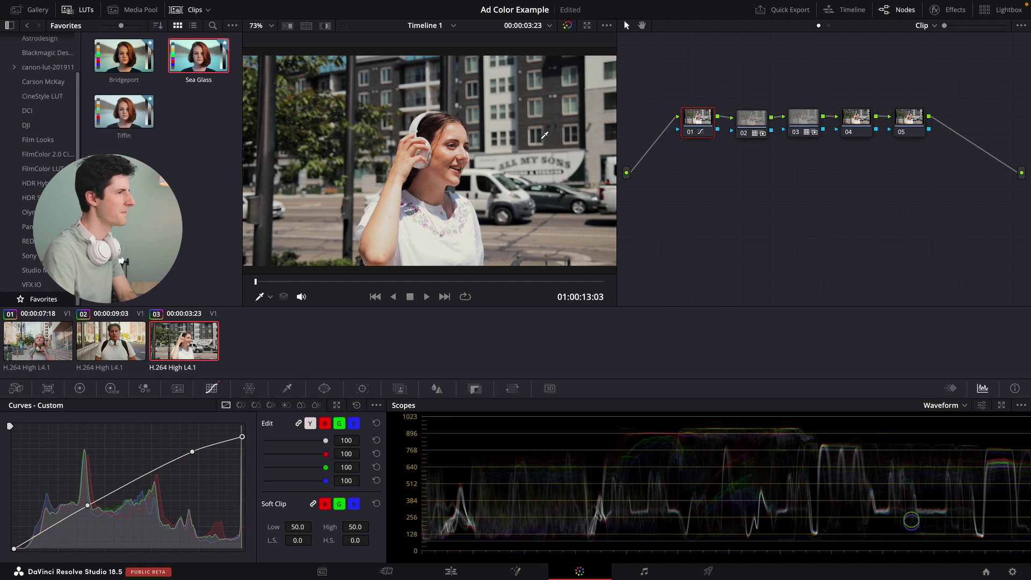
Apply Radial Blur to node 04 with smooth strength 0.349, masked by an inverted circle window with aspect 56.01 and softness 27.81
click(854, 123)
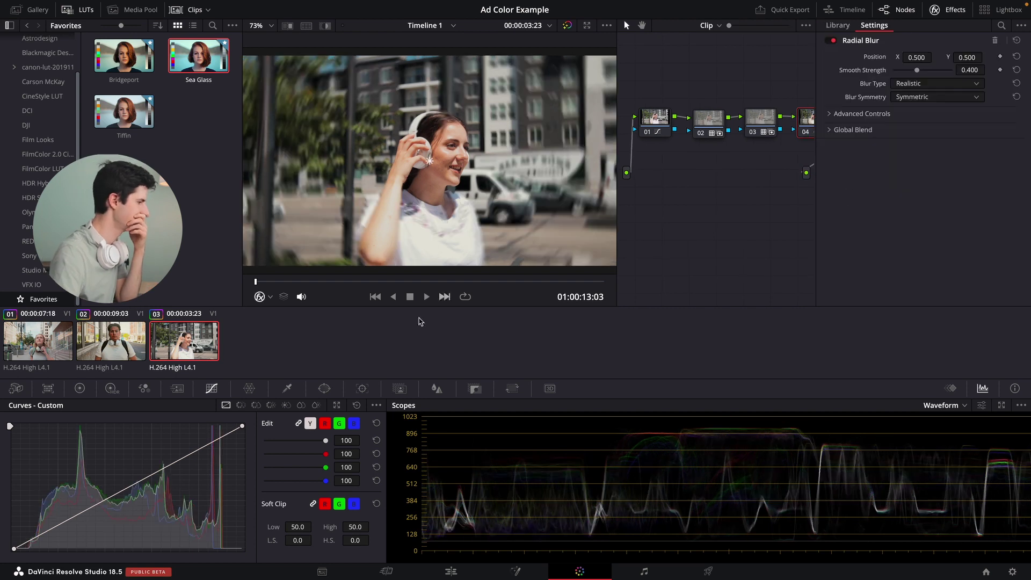
click(325, 388)
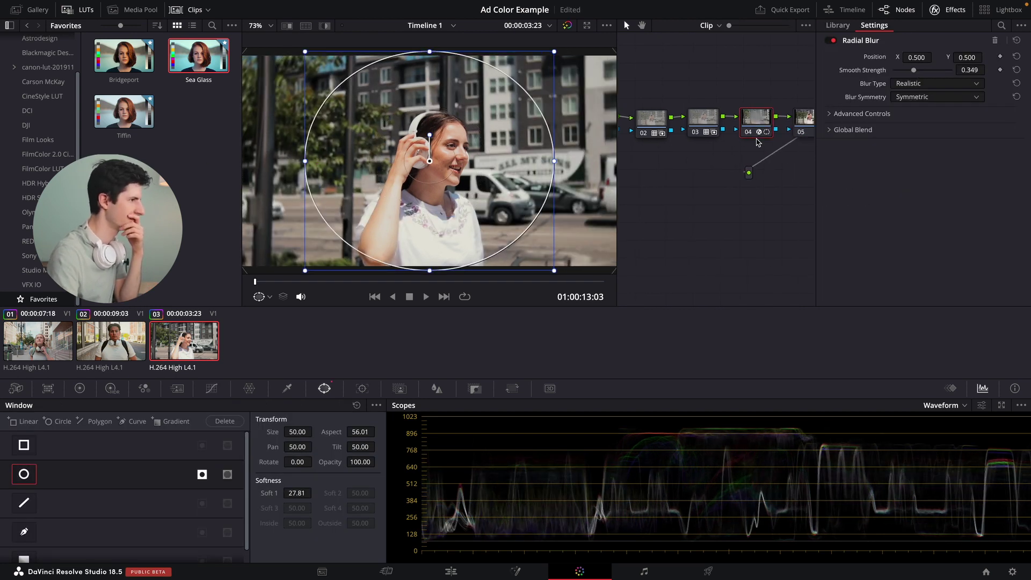
Add Lens Blur to node 05 with blur size 0.74, masked by an inverted circle window with aspect 64.69 and softness 27.68
click(837, 26)
drag(872, 120, 776, 123)
click(23, 474)
drag(357, 161, 227, 161)
drag(323, 161, 292, 162)
drag(917, 147, 897, 148)
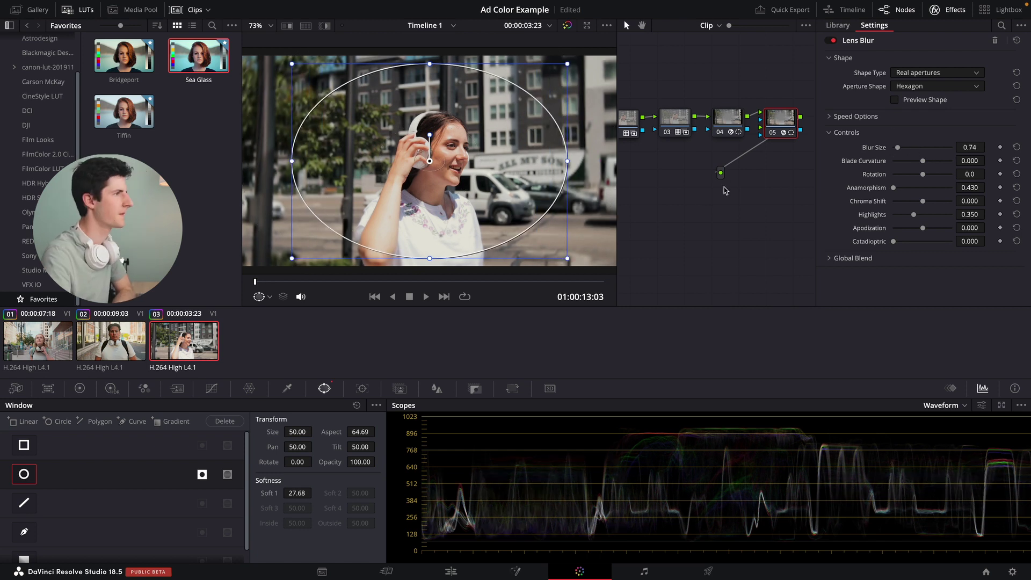
click(934, 9)
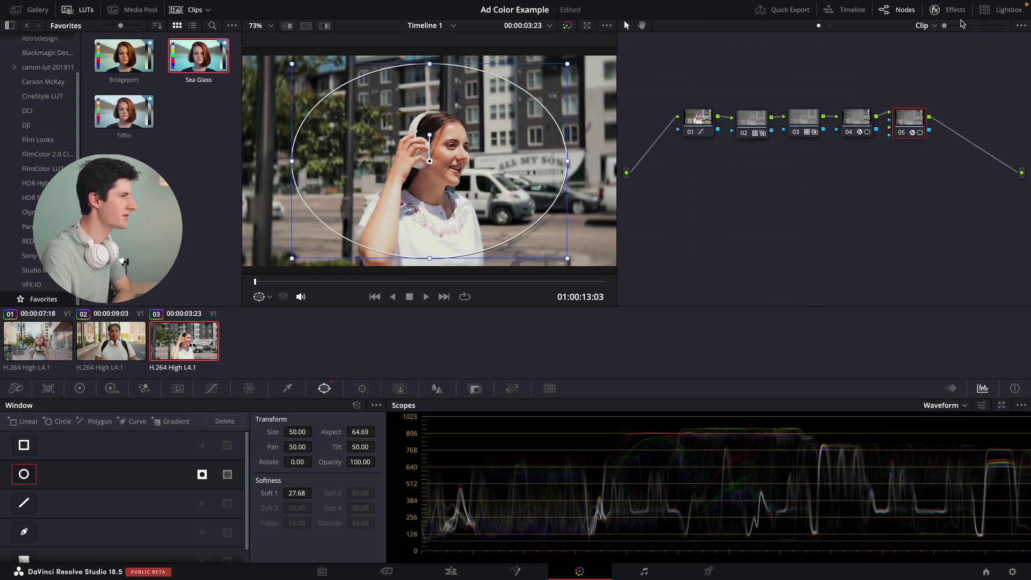
Select node 01 and bypass and restore the third clip's whole grade to compare it with the original
click(696, 122)
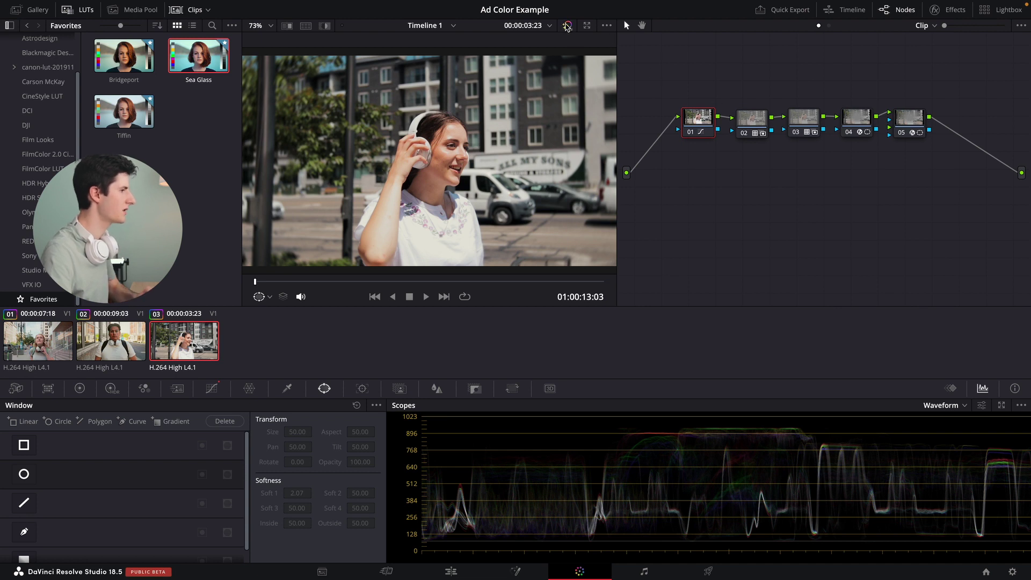
click(567, 26)
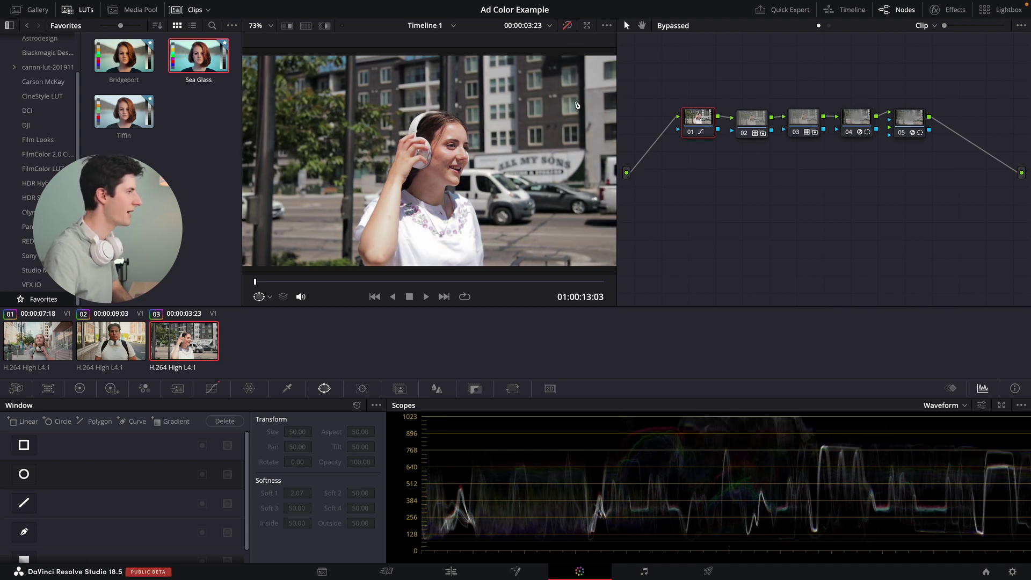
click(568, 27)
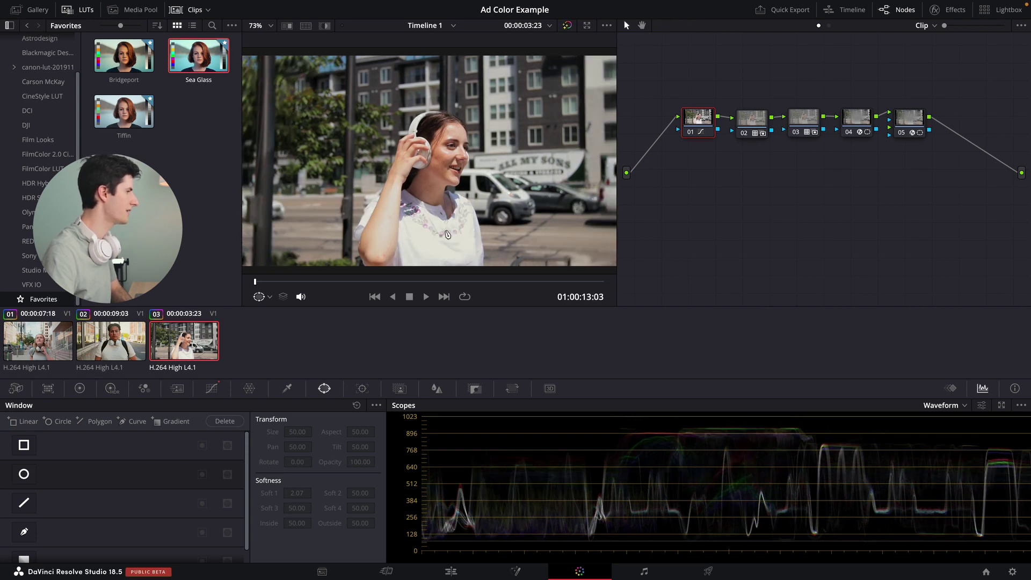
Review the graded looks across all three clips, bypassing and restoring the second clip's grade, and return to the third clip
click(123, 341)
click(42, 352)
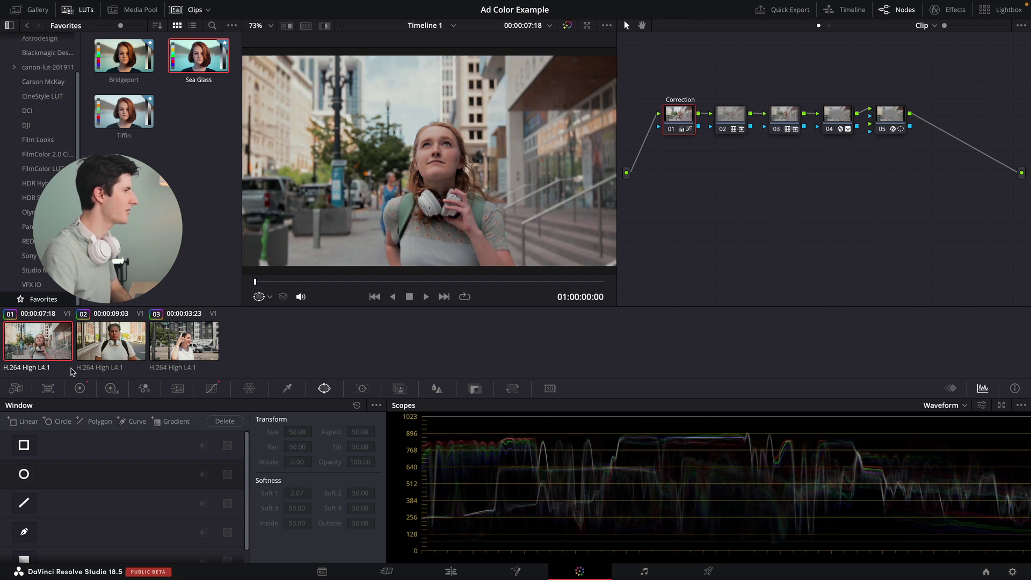
click(110, 343)
click(568, 26)
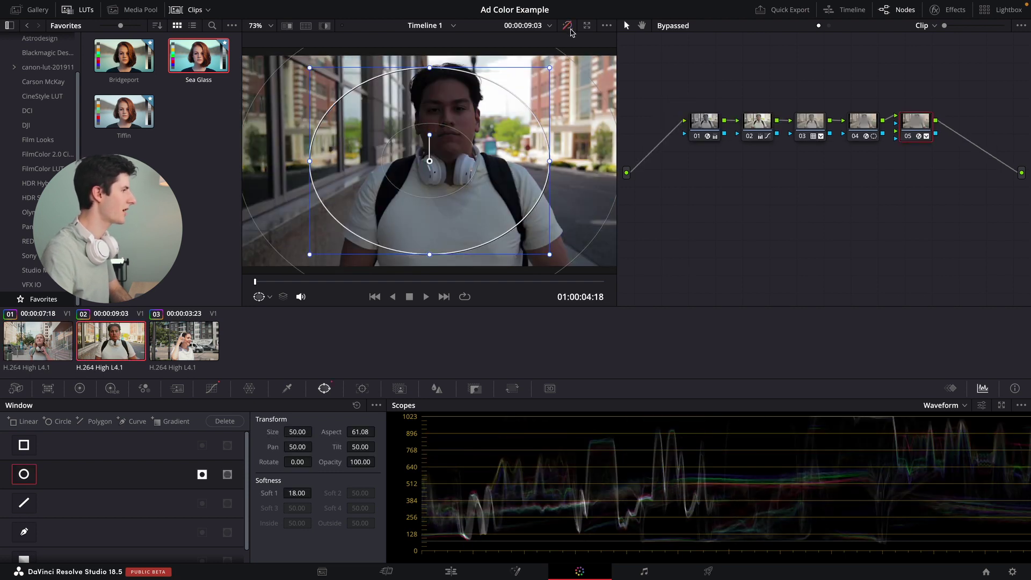
click(567, 27)
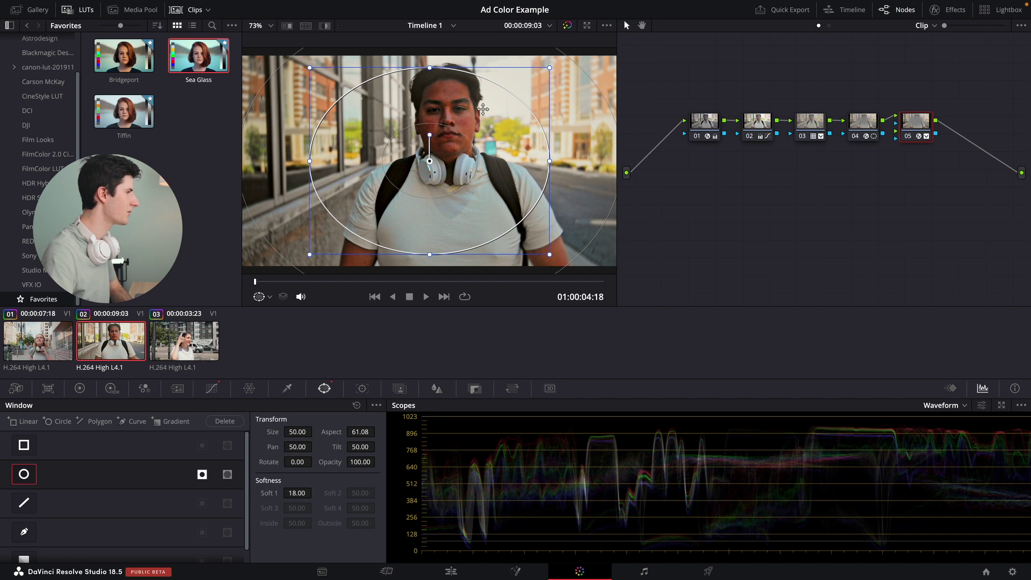
click(48, 346)
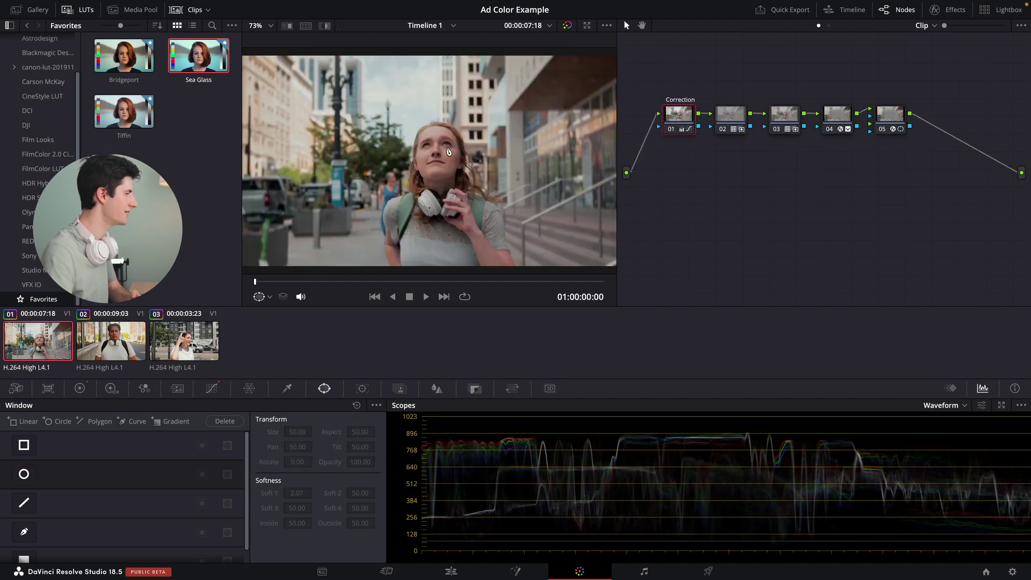
click(211, 348)
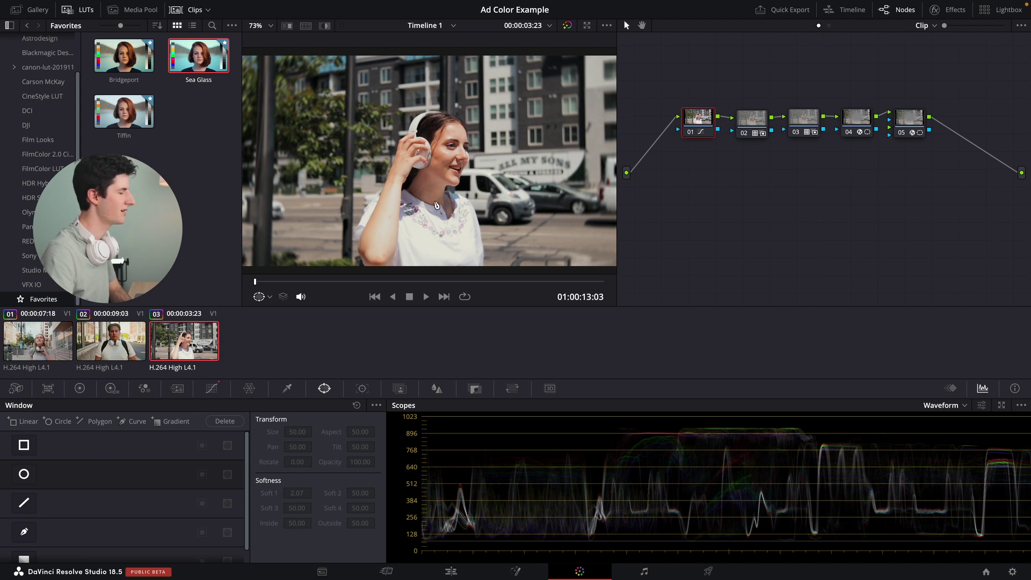